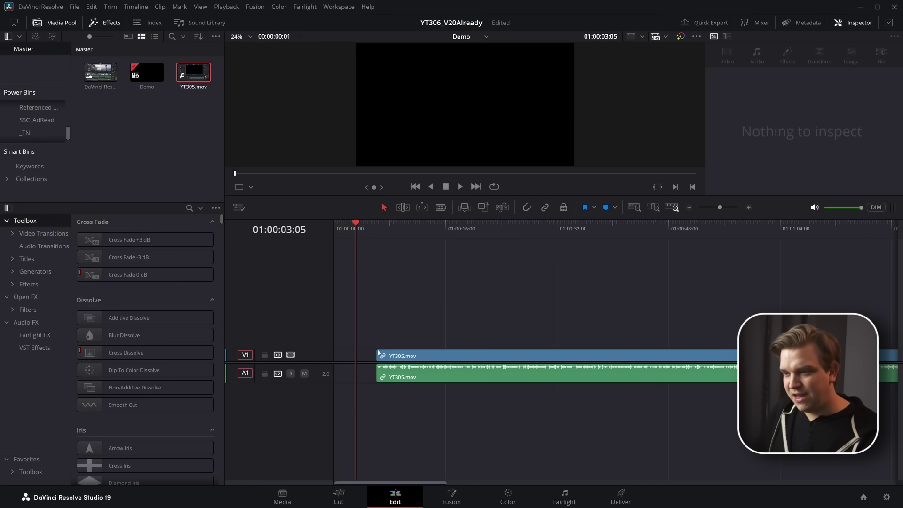
- Blade YT305.mov twice and turn the middle piece into Compound Clip 1
scroll(463, 303, down, 2)
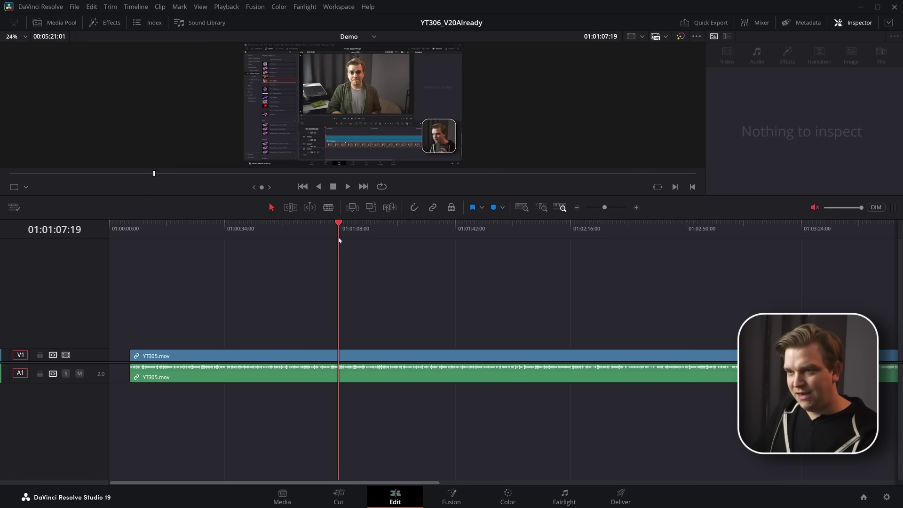
key(ctrl+b)
click(542, 252)
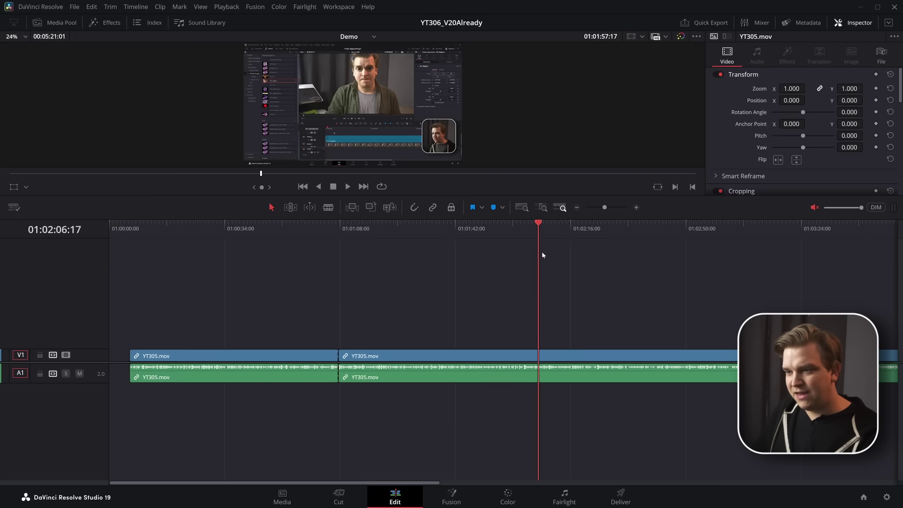
key(ctrl+b)
click(440, 356)
right_click(439, 357)
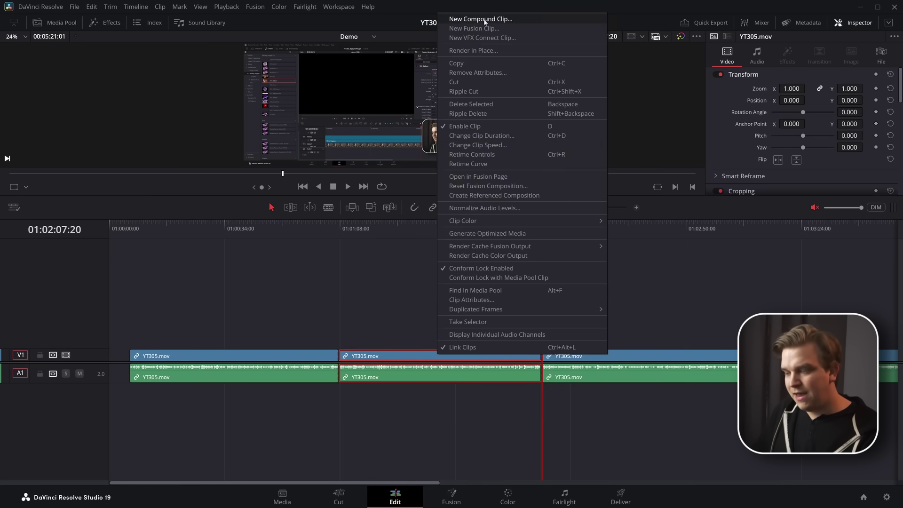
click(453, 18)
- Turn on Display Stacked Timelines and add a new timeline tab
click(422, 233)
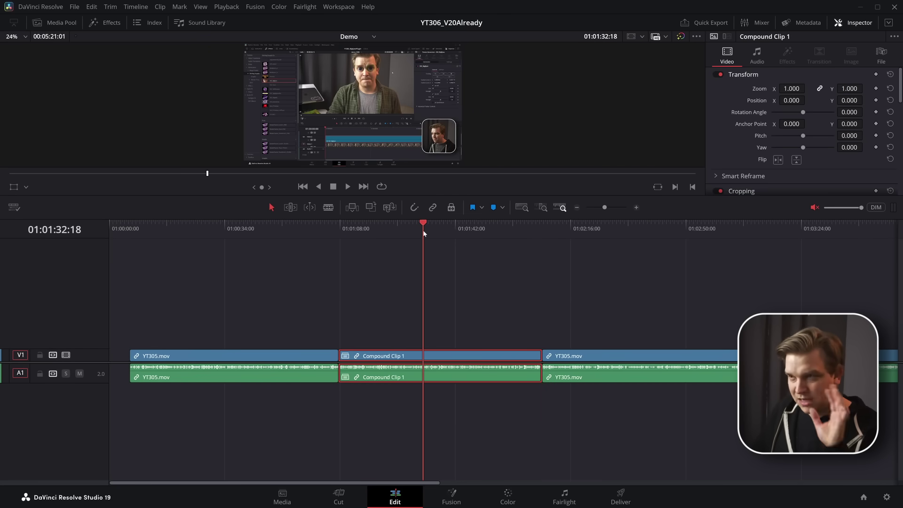
click(14, 208)
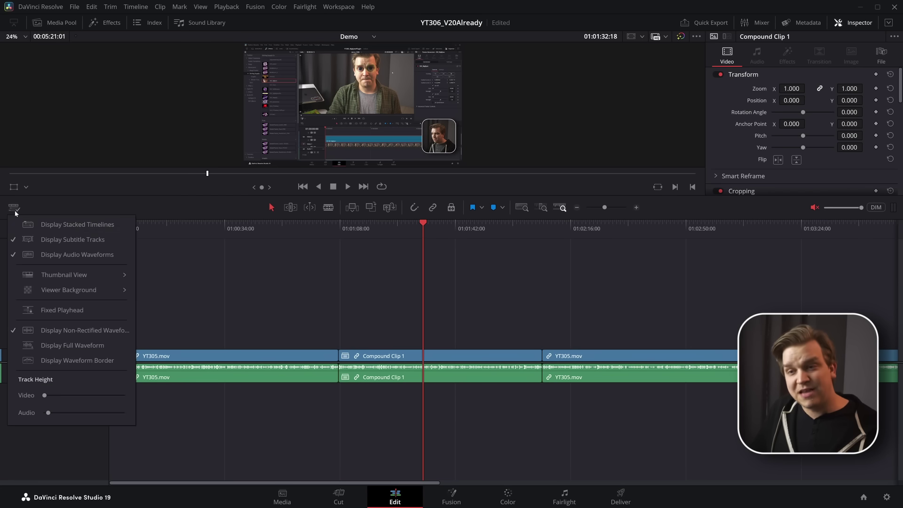
click(41, 225)
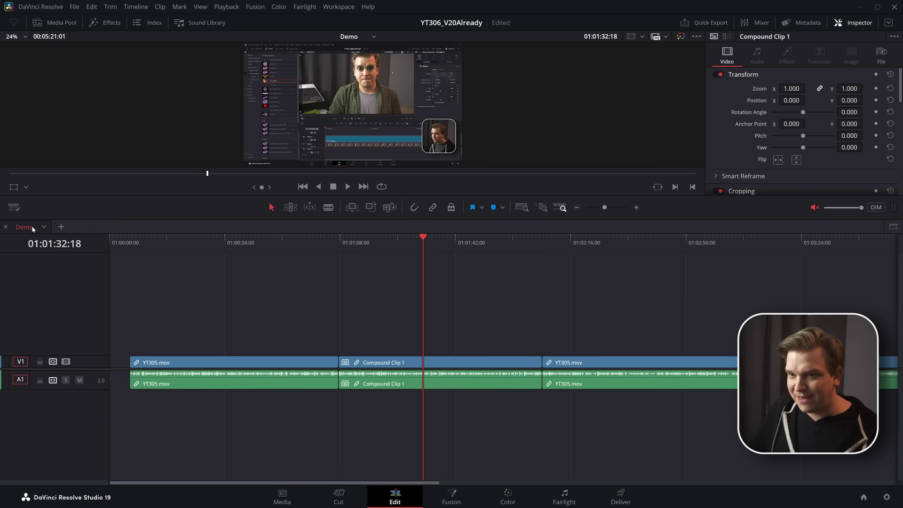
click(61, 227)
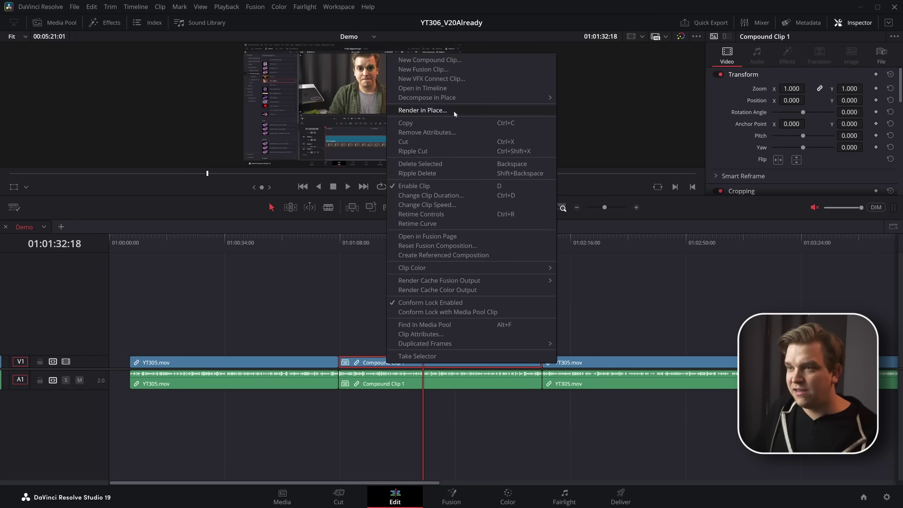
- Open Compound Clip 1 as a timeline, compare it with Demo, then add a second stacked timeline panel
click(425, 88)
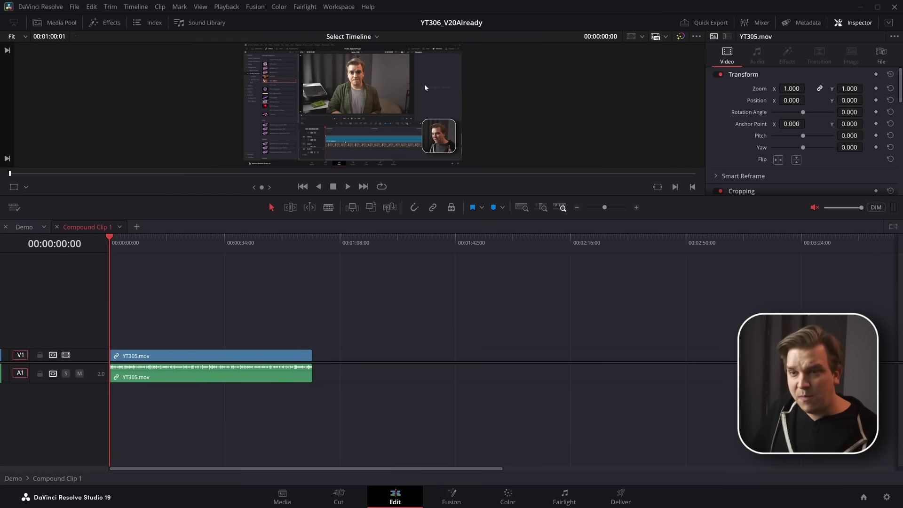
click(21, 227)
click(87, 226)
click(30, 229)
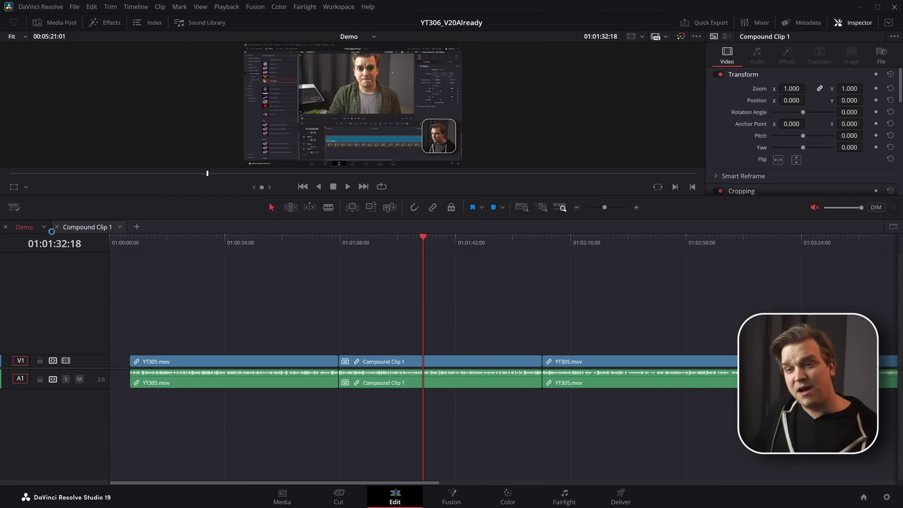
click(54, 228)
click(48, 228)
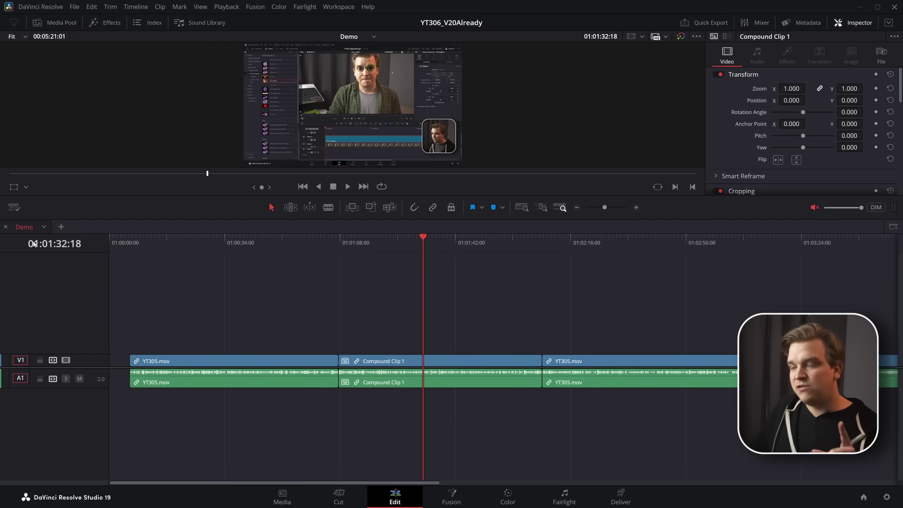
click(893, 227)
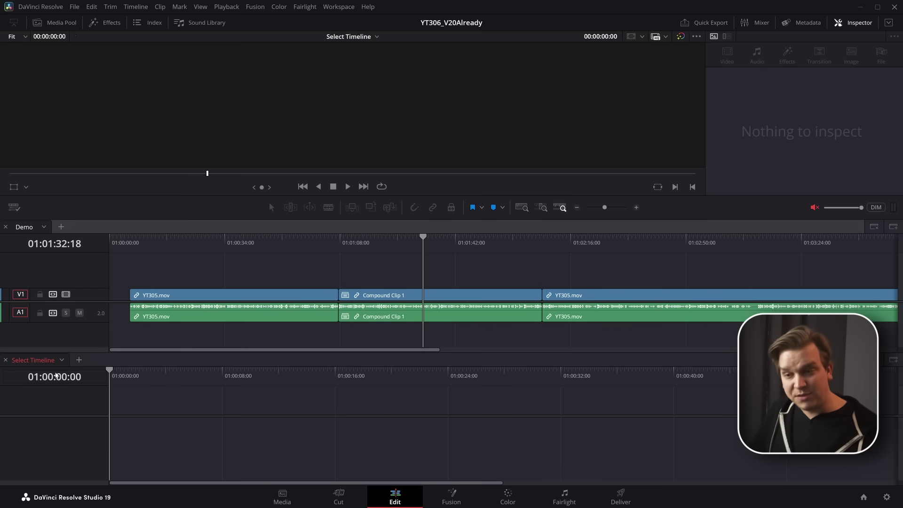
- Open Compound Clip 1 in the upper stack and show the Demo timeline in the lower panel
double_click(381, 295)
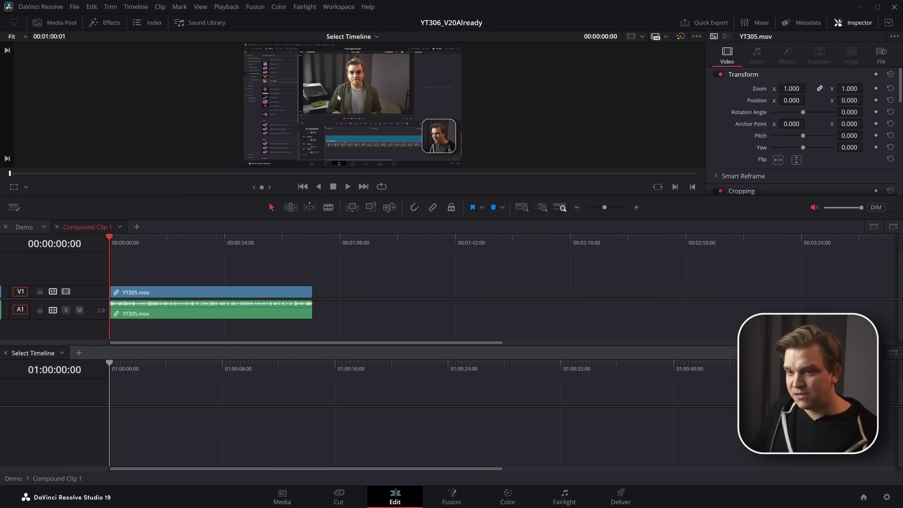
click(59, 354)
click(104, 362)
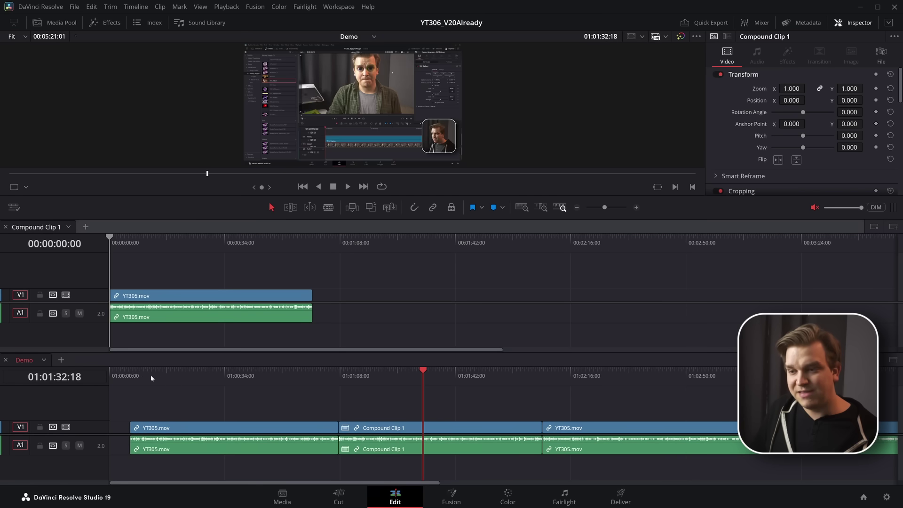
drag(397, 376, 397, 400)
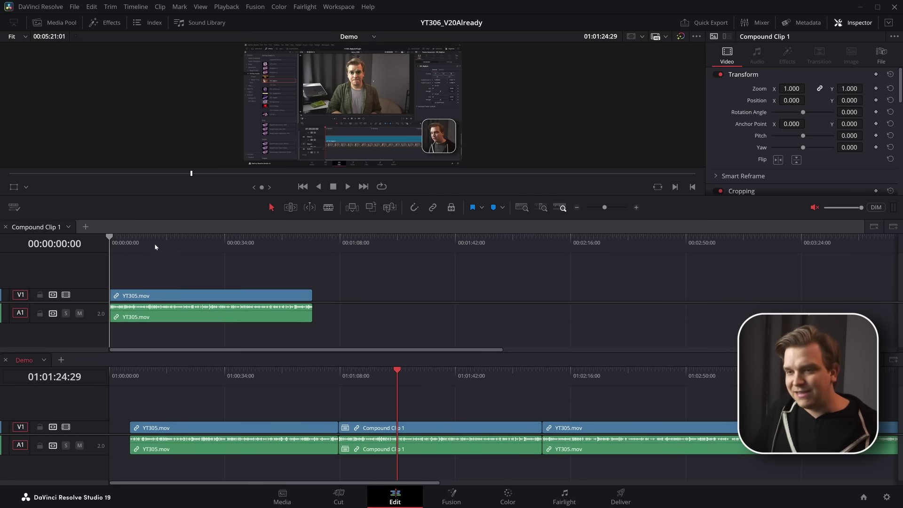
drag(155, 247, 233, 245)
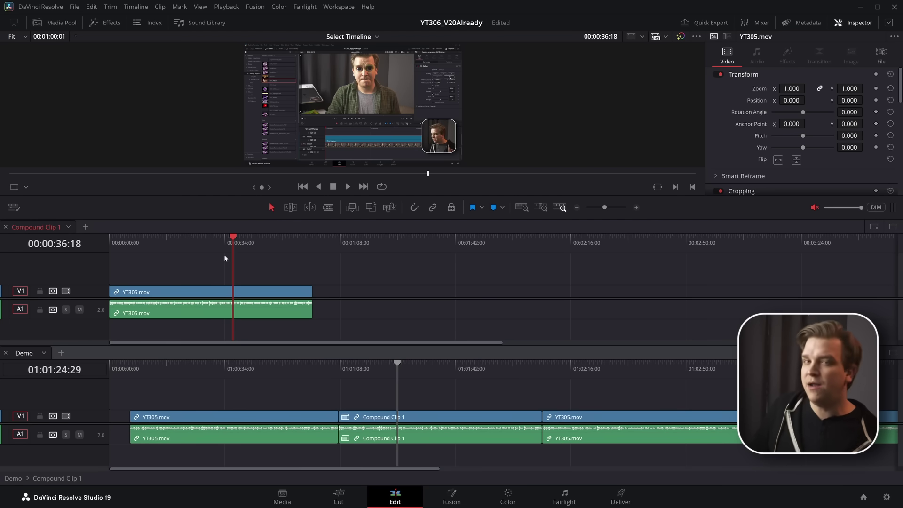
drag(137, 249, 20, 241)
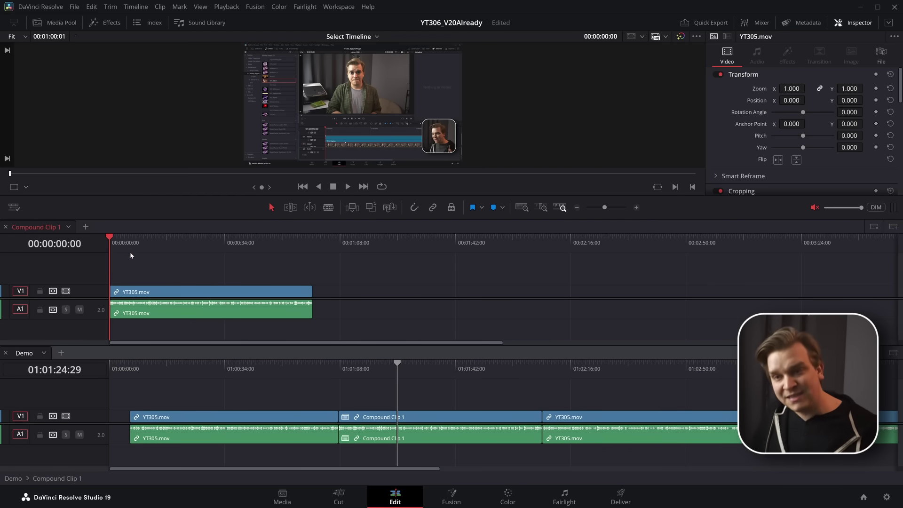
drag(373, 370, 337, 372)
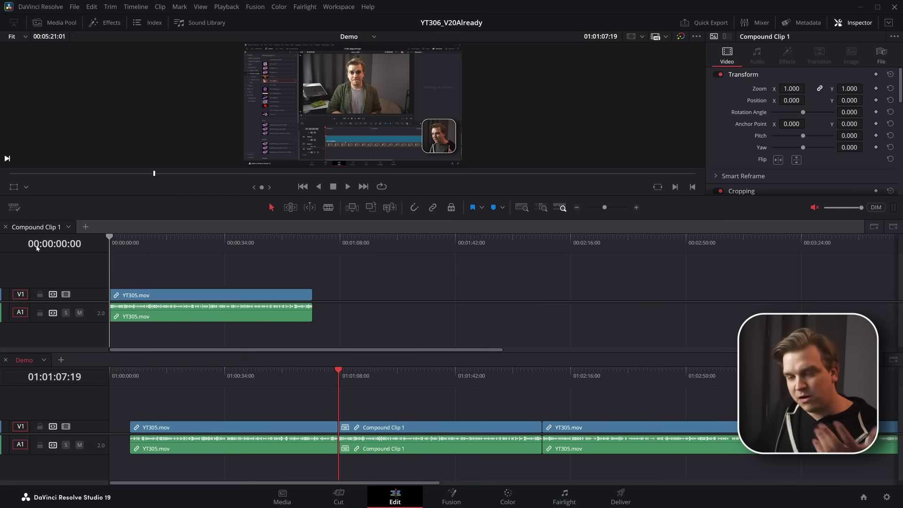
click(400, 371)
- Zoom Compound Clip 1 in Demo to 2.3 at position -1189/539, preview it, and save
click(392, 430)
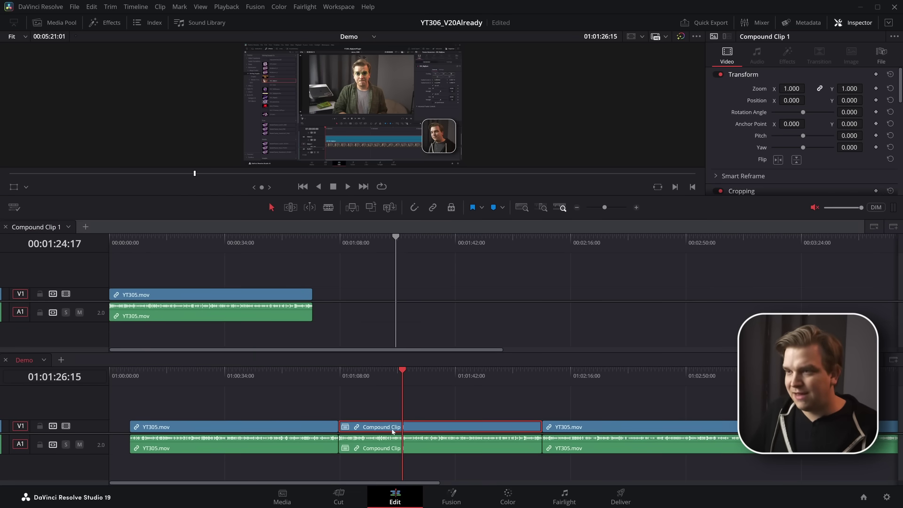
drag(783, 90, 884, 100)
mouse_move(406, 368)
mouse_down()
mouse_move(314, 374)
mouse_move(469, 371)
mouse_move(410, 372)
mouse_up()
drag(425, 443, 469, 458)
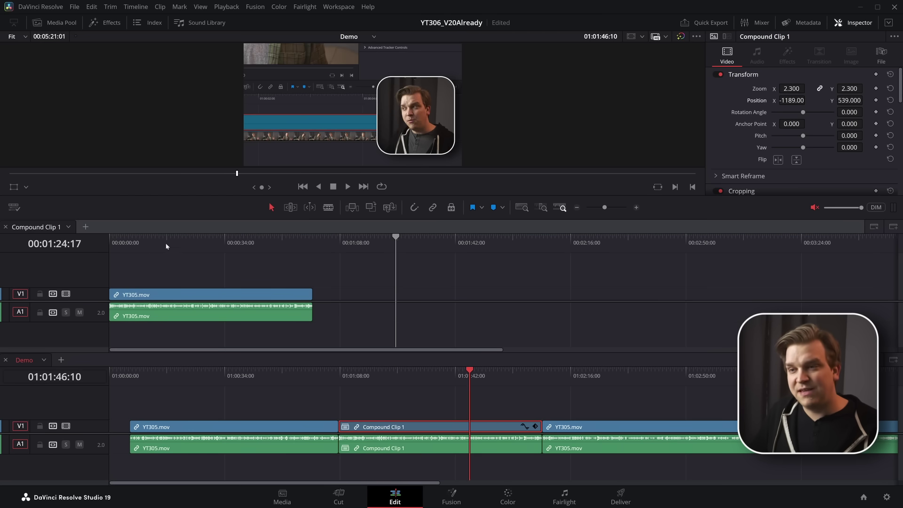
drag(165, 242, 194, 283)
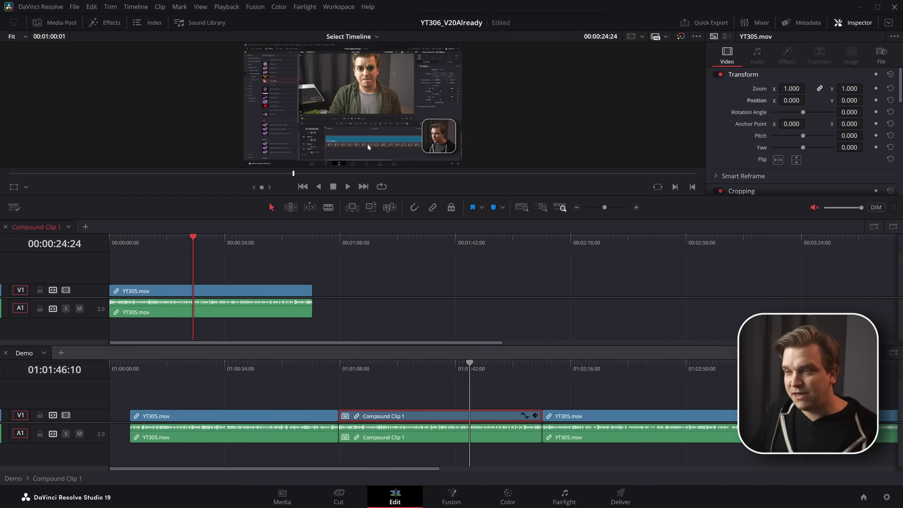
drag(368, 369, 395, 370)
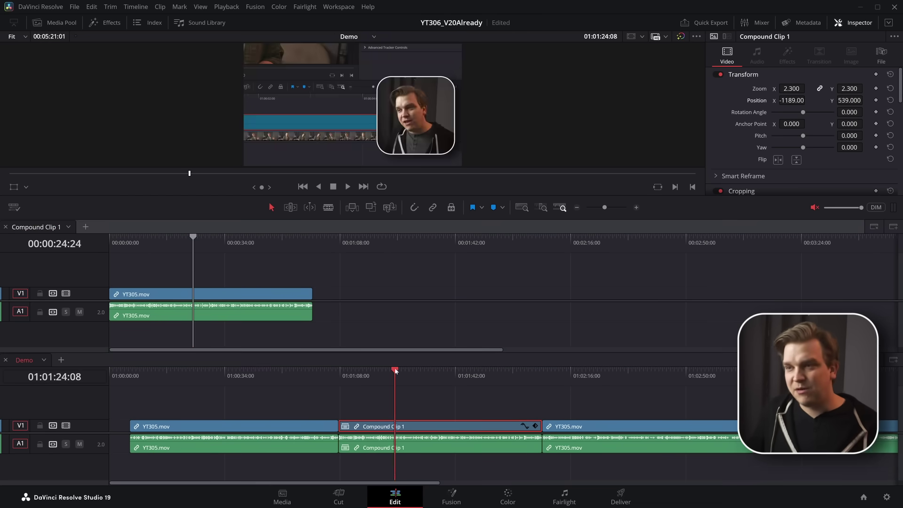
key(ctrl+s)
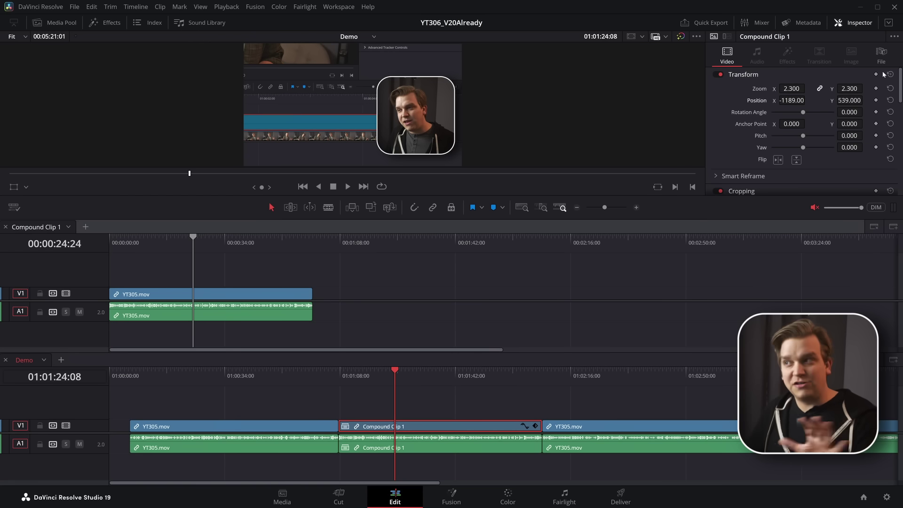
- Hide the inspector, enlarge the viewer, use dual viewers, and load DaVinci-Resolve-18-Edit.tif as source
click(851, 24)
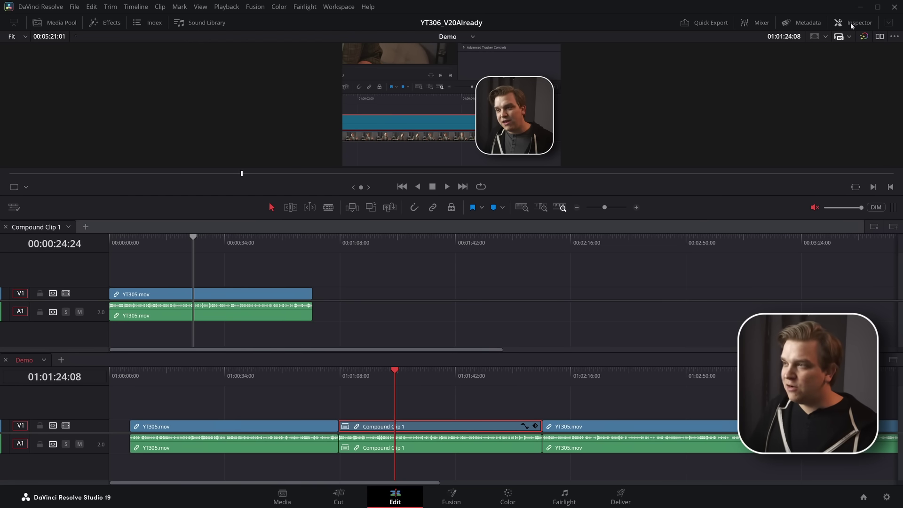
drag(651, 193, 651, 221)
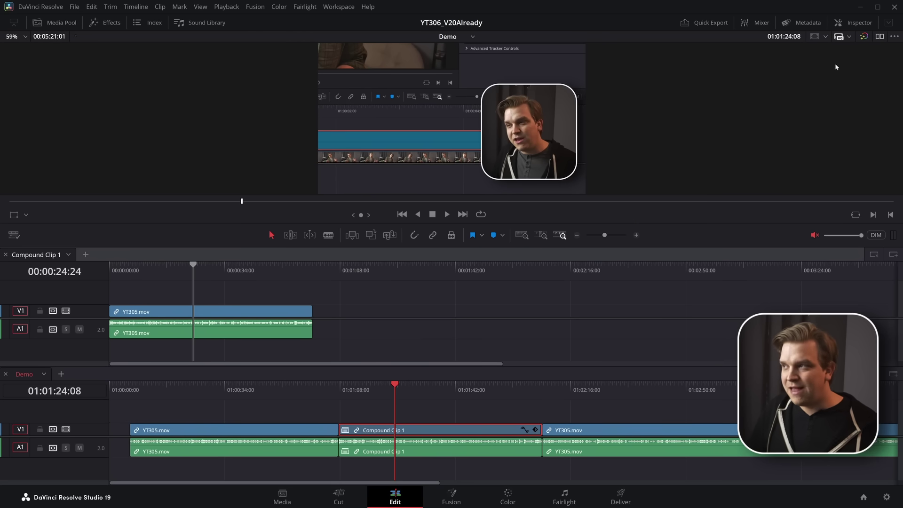
click(879, 36)
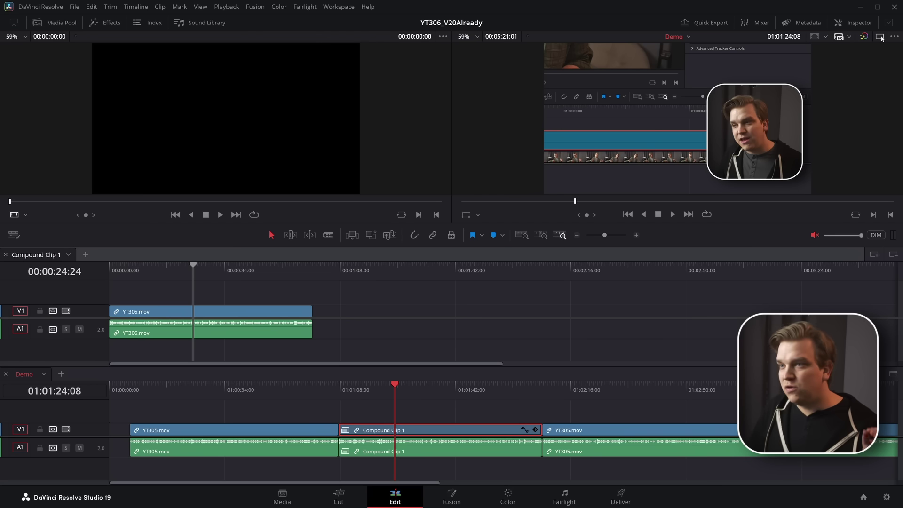
click(56, 23)
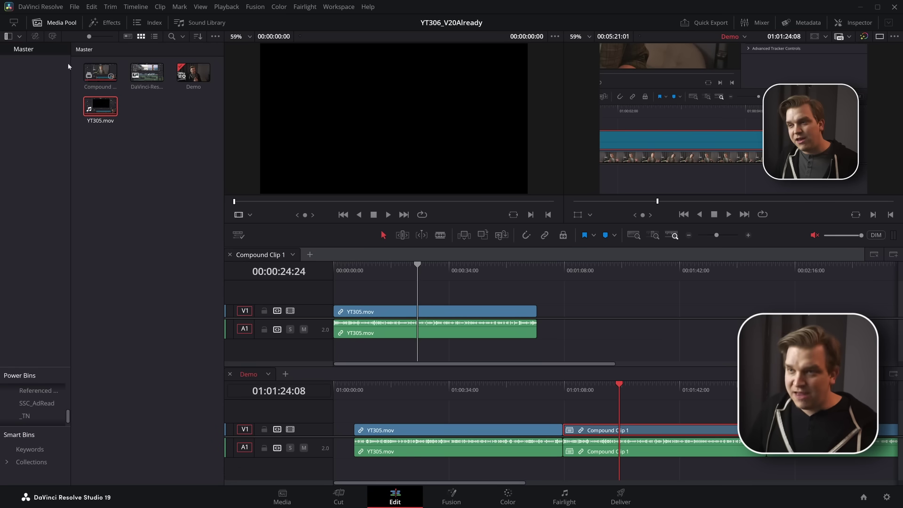
click(147, 69)
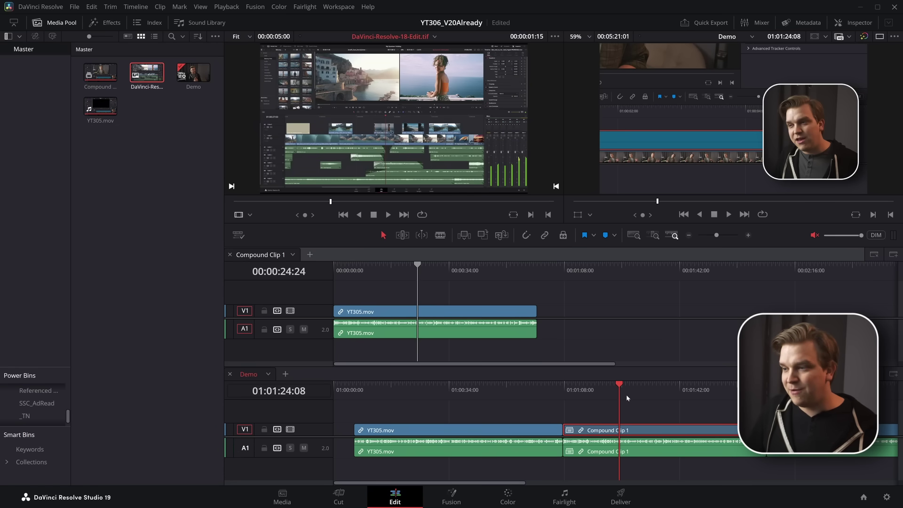
- Load Compound Clip 1 into the source viewer and scrub it to 00:00:26:13
drag(627, 398, 687, 362)
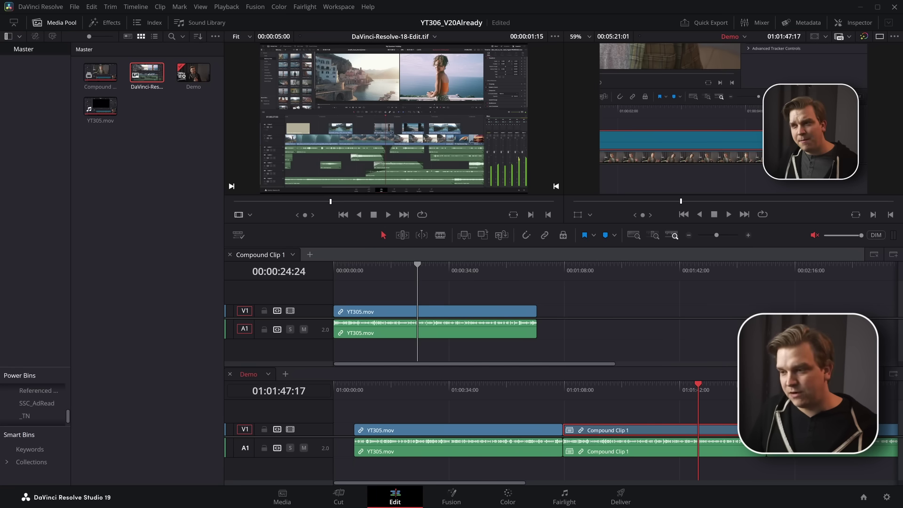
mouse_move(613, 411)
mouse_down()
mouse_move(606, 407)
mouse_move(624, 404)
mouse_up()
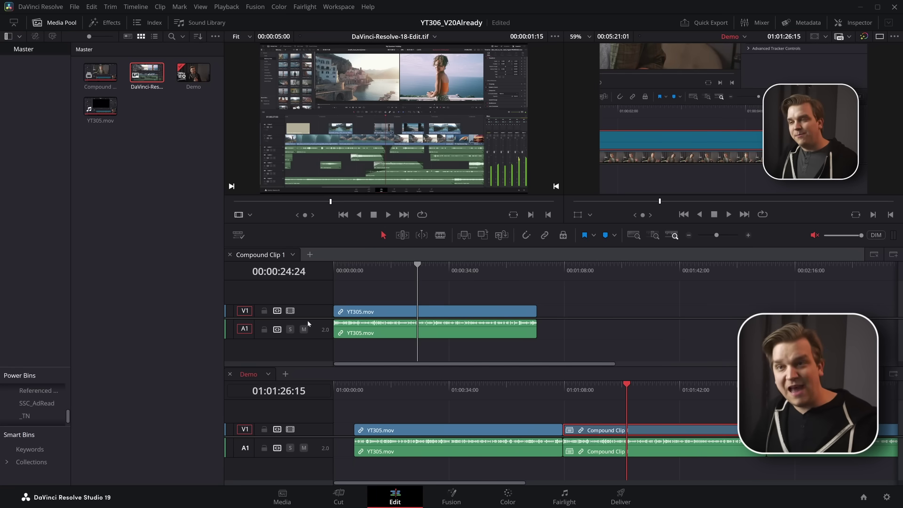
double_click(97, 76)
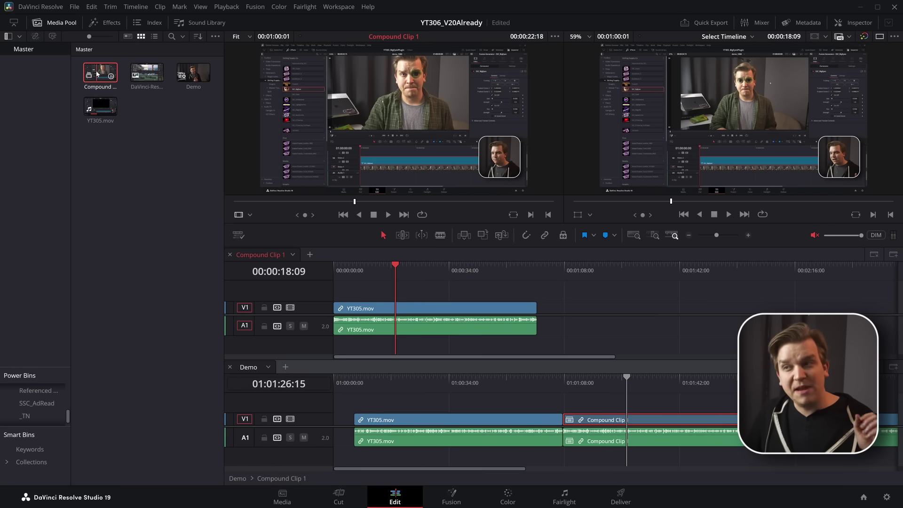
drag(147, 72, 291, 188)
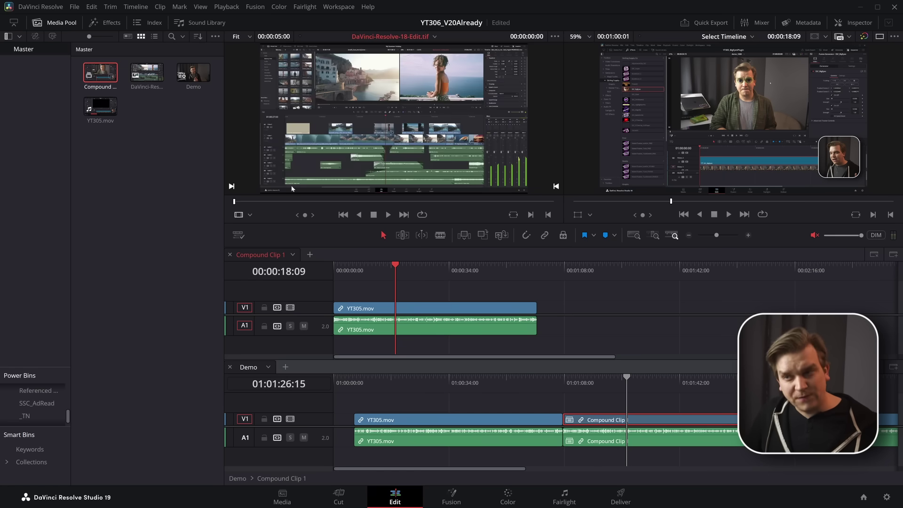
click(97, 72)
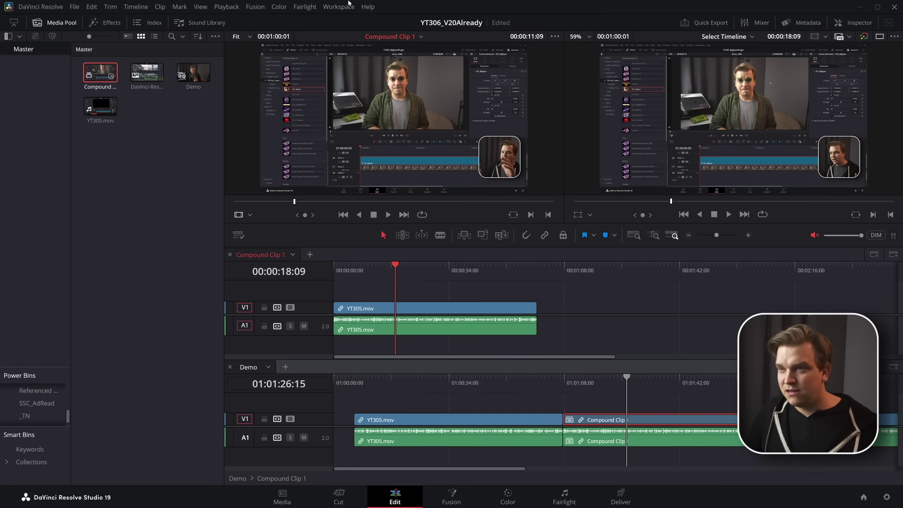
drag(323, 213, 358, 216)
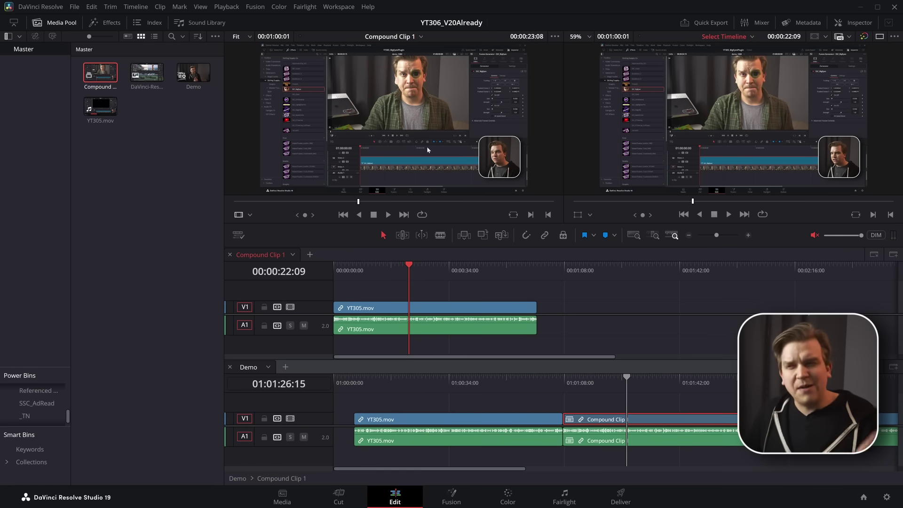
click(376, 201)
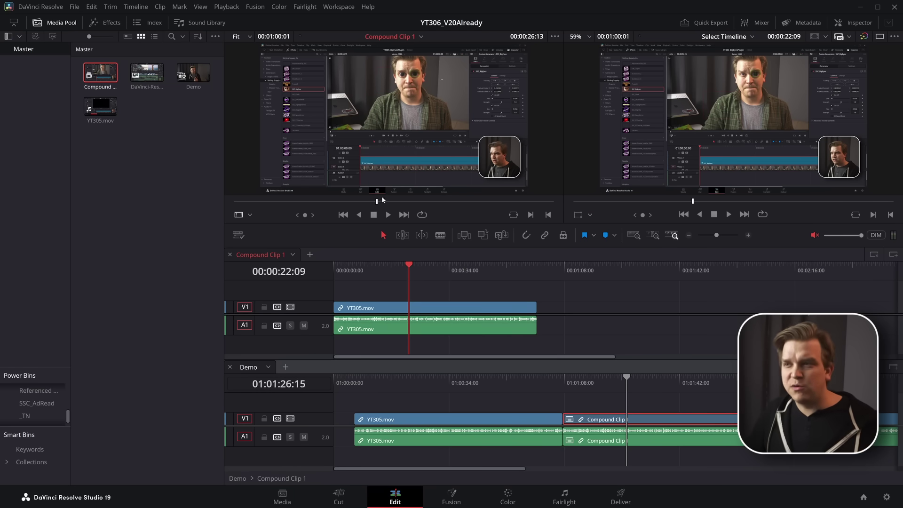
mouse_move(382, 200)
mouse_down()
mouse_move(337, 199)
mouse_move(372, 203)
mouse_up()
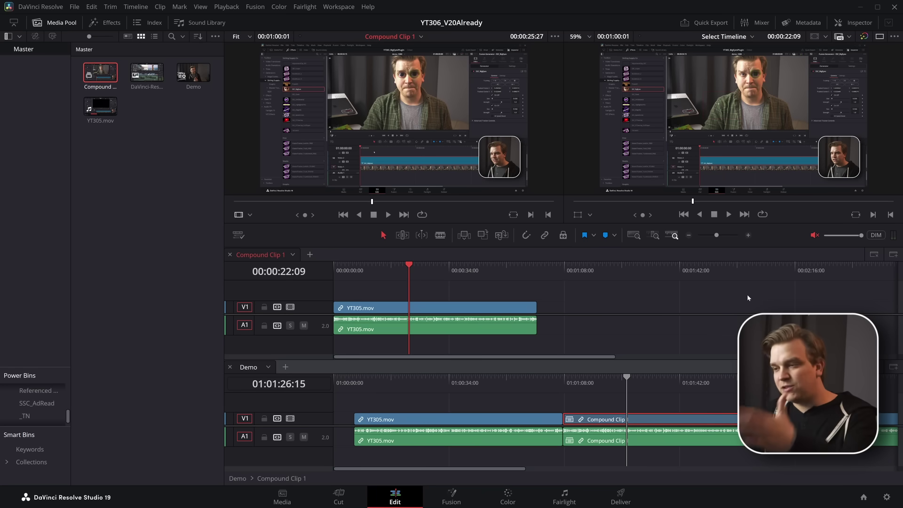
- Park Compound Clip 1 at 00:00:18:25 and Demo at 01:01:32:01, then add a third stacked timeline
click(397, 266)
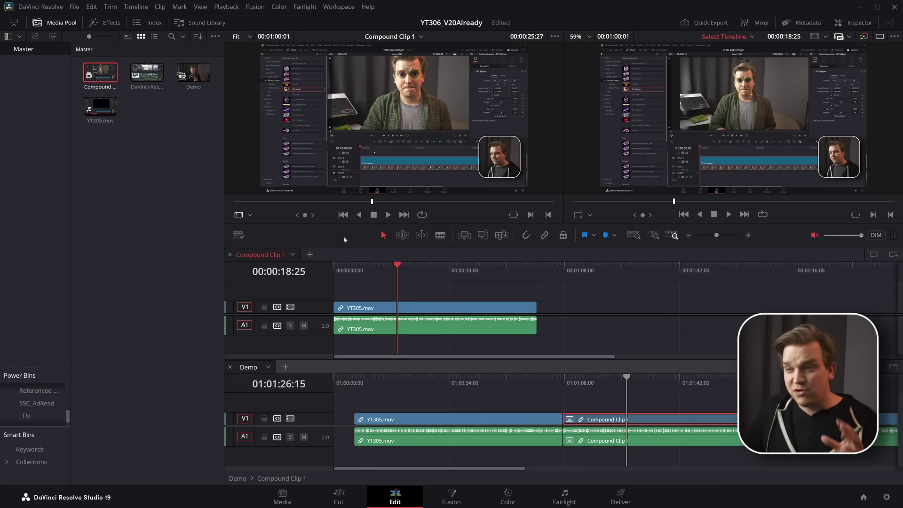
drag(368, 203, 357, 205)
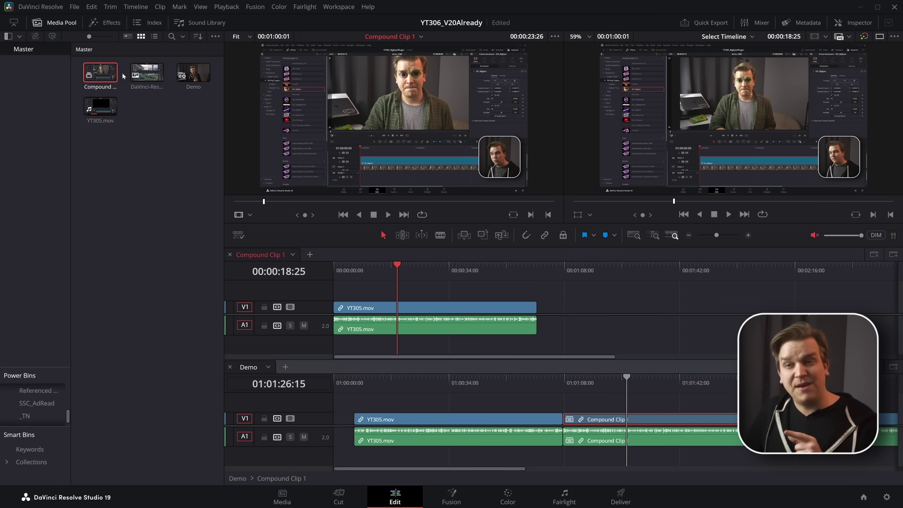
key(space)
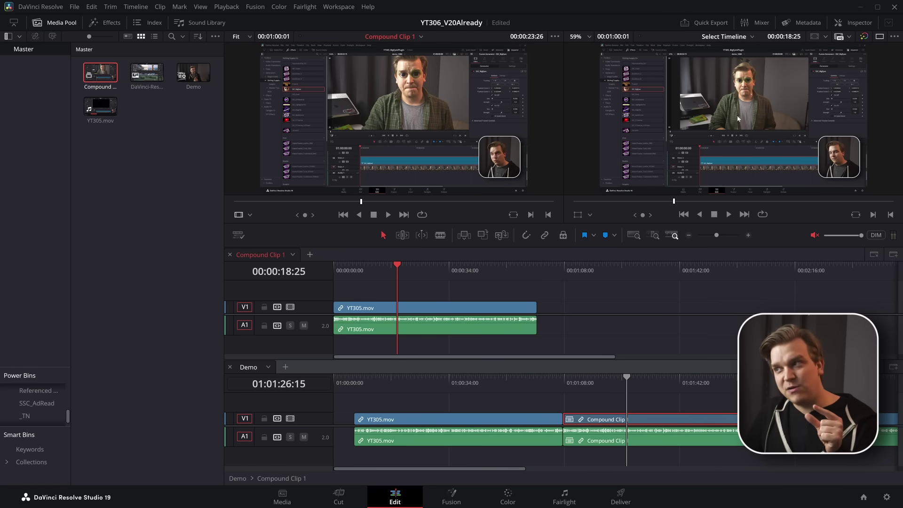
drag(384, 268, 441, 287)
drag(470, 402, 616, 412)
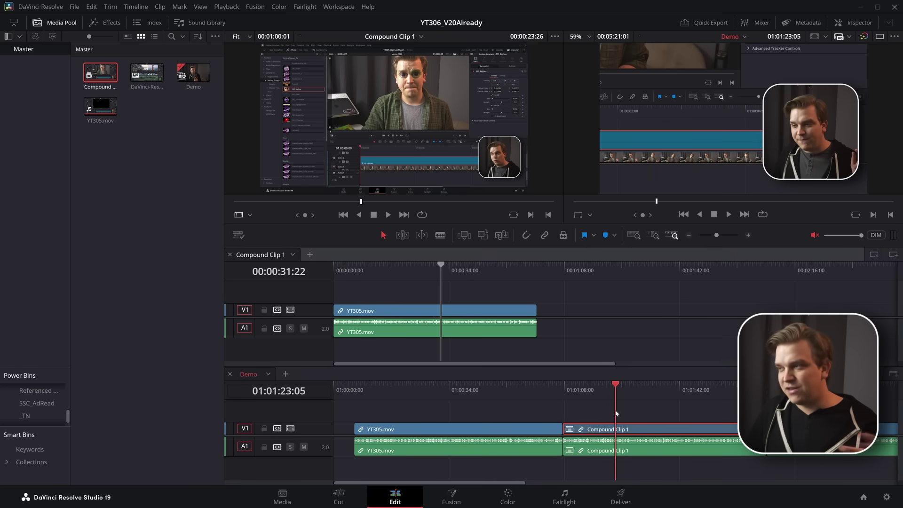
click(644, 388)
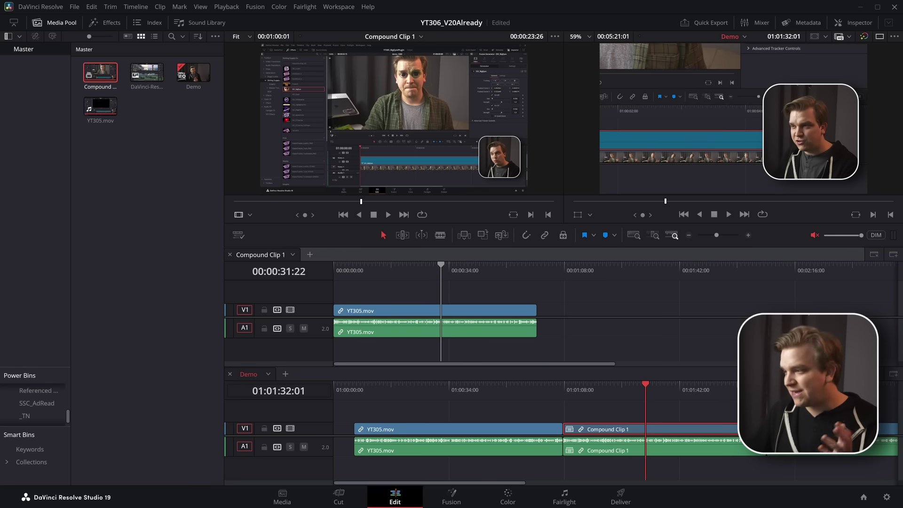
click(893, 374)
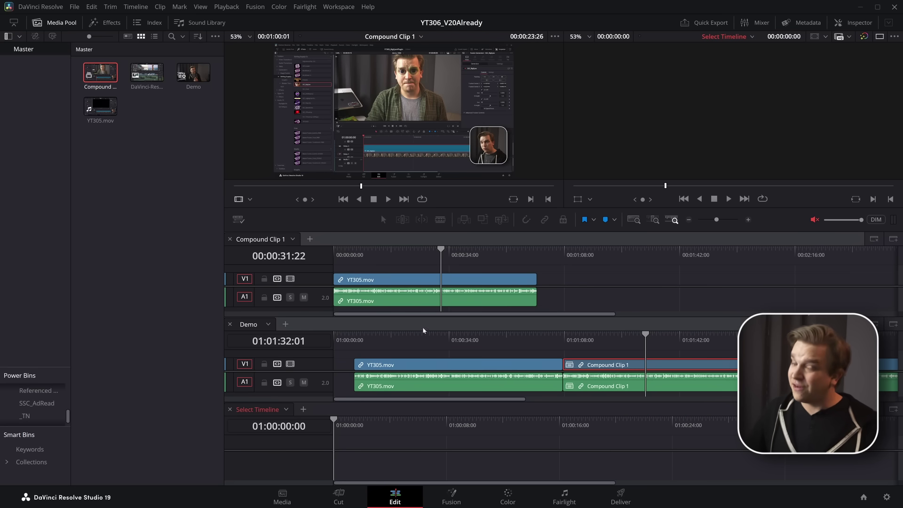
- Make the Compound Clip 1 timeline the active one
click(260, 239)
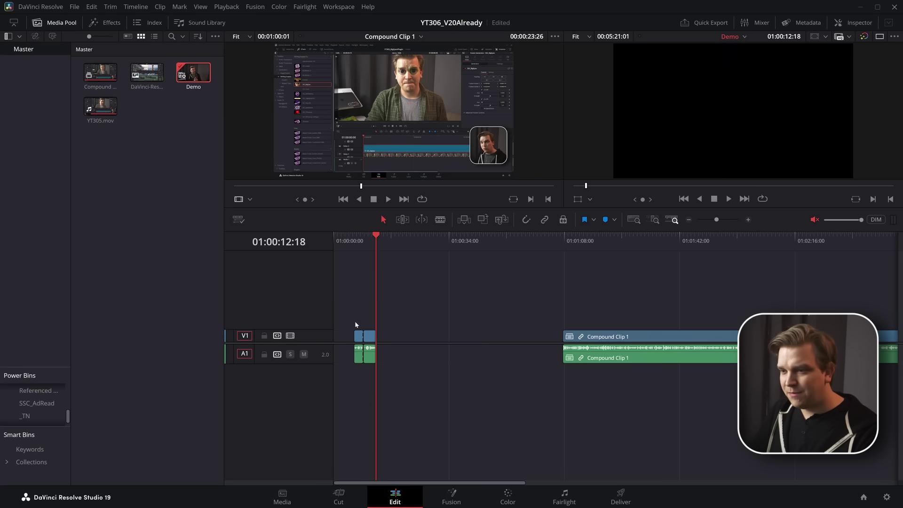
- Delete the stray clip piece lying past the playhead
click(357, 336)
key(Delete)
scroll(504, 236, up, 3)
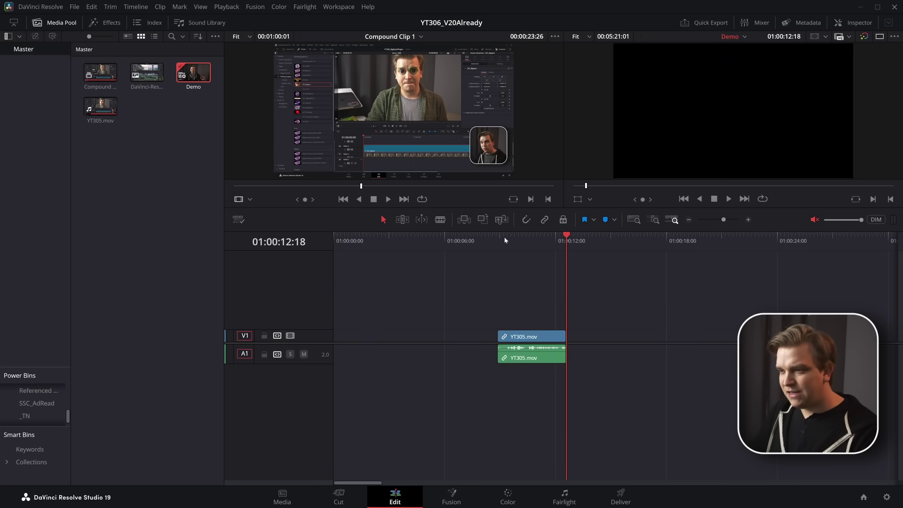
- Make the short YT305.mov clip into Compound Clip 2 and open it on the Fusion page
click(504, 236)
right_click(531, 336)
click(577, 40)
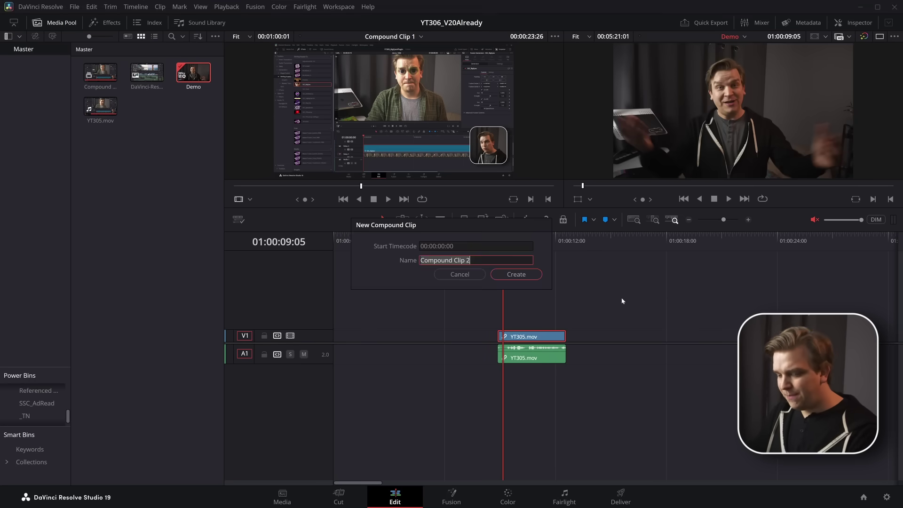
click(516, 273)
click(450, 504)
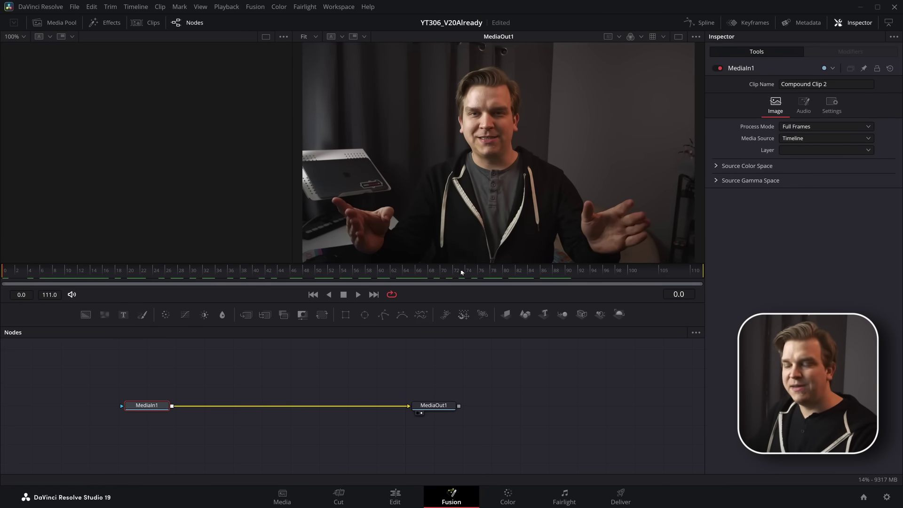
- Insert a TimeSpeed1 node with Speed 0 and play back to check the freeze
key(shift+space)
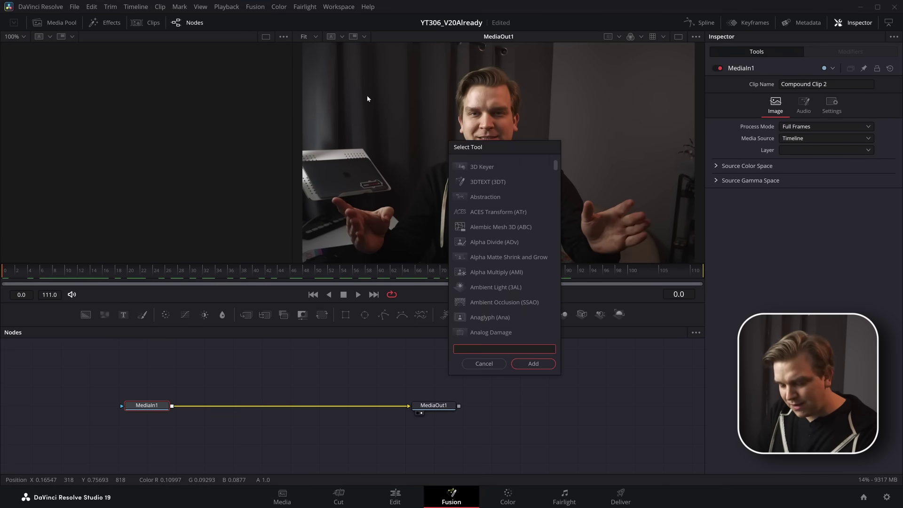
text(TIME)
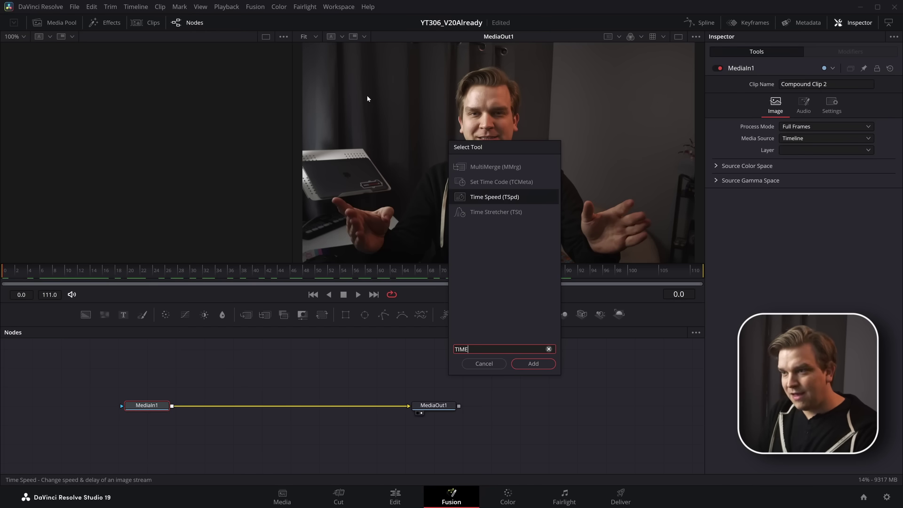
key(Return)
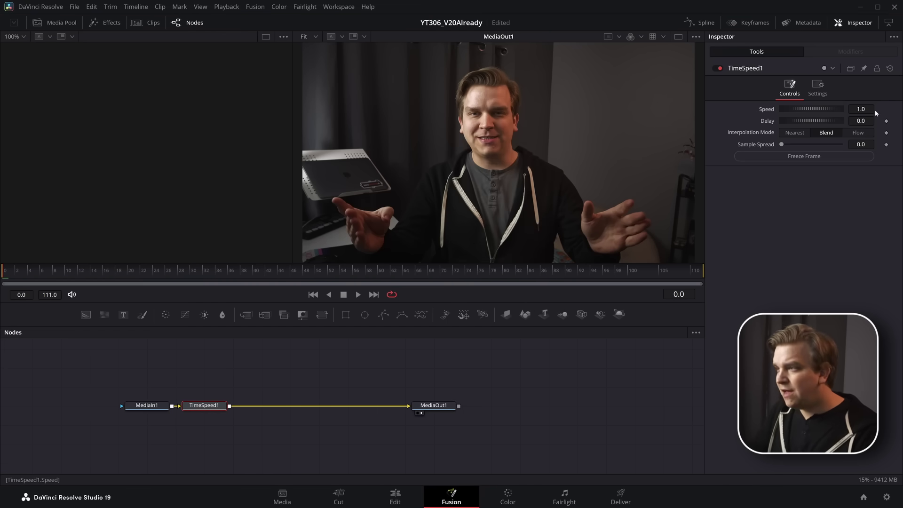
click(861, 109)
text(0)
key(Return)
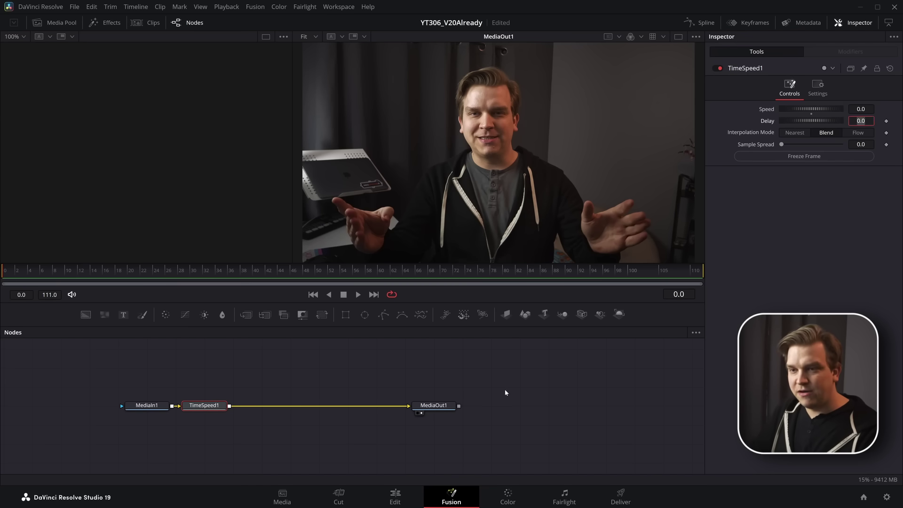
key(space)
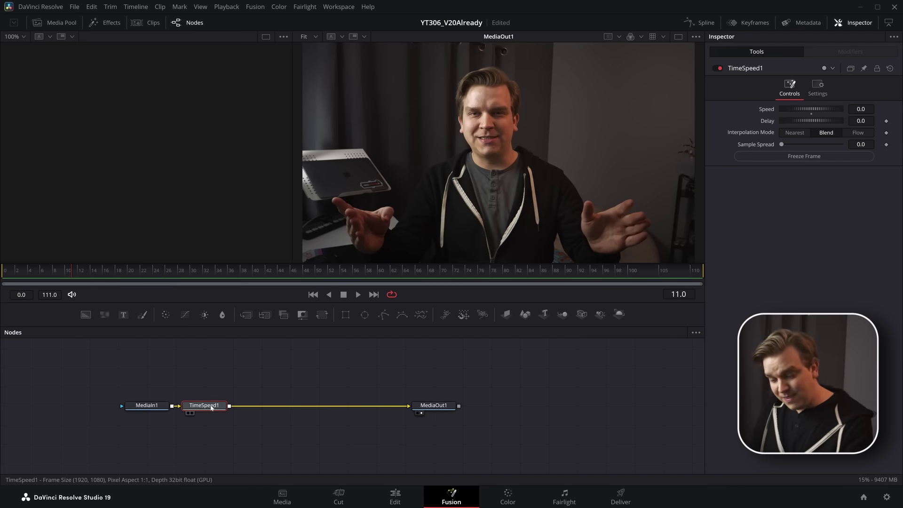
key(shift+space)
- Add a Magic Mask node after TimeSpeed1 and draw a stroke down the person
text(magic)
key(Return)
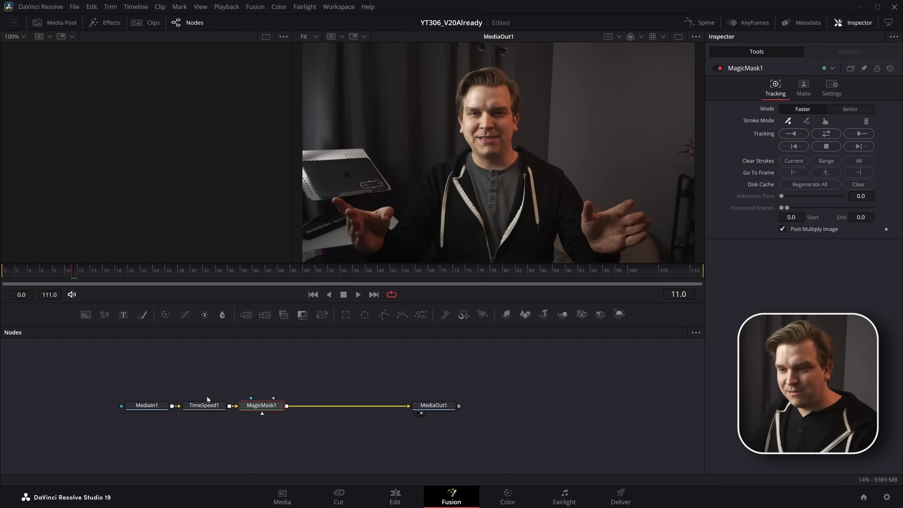
drag(486, 94, 478, 253)
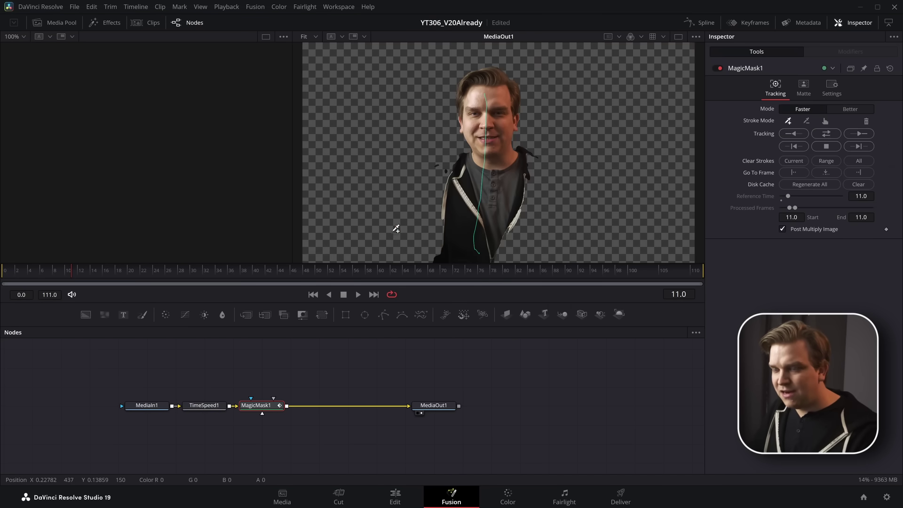
click(206, 407)
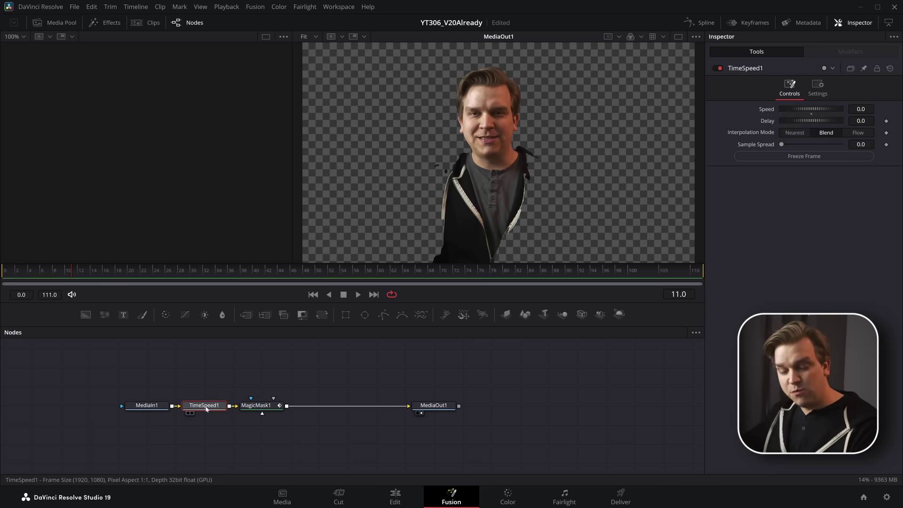
key(1)
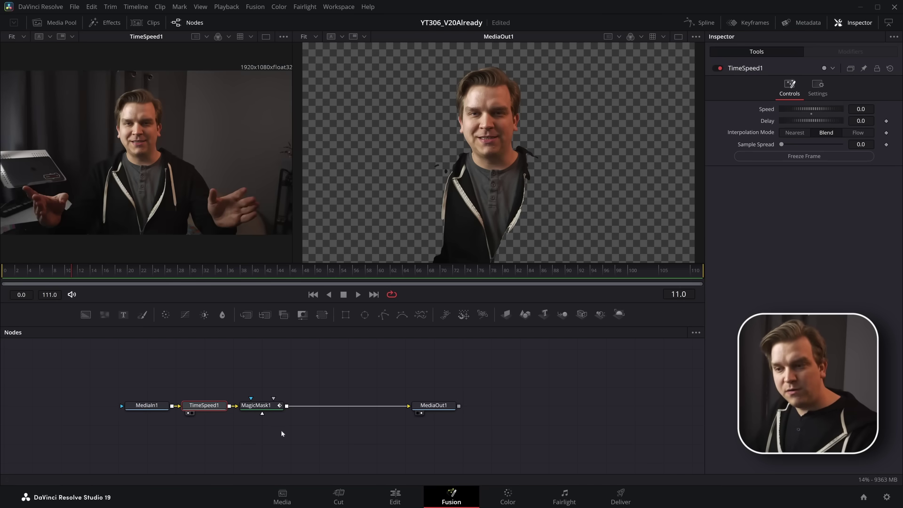
- Refine the mask to add both arms and subtract hand and edge areas, then compare frames 11 and 12
click(256, 405)
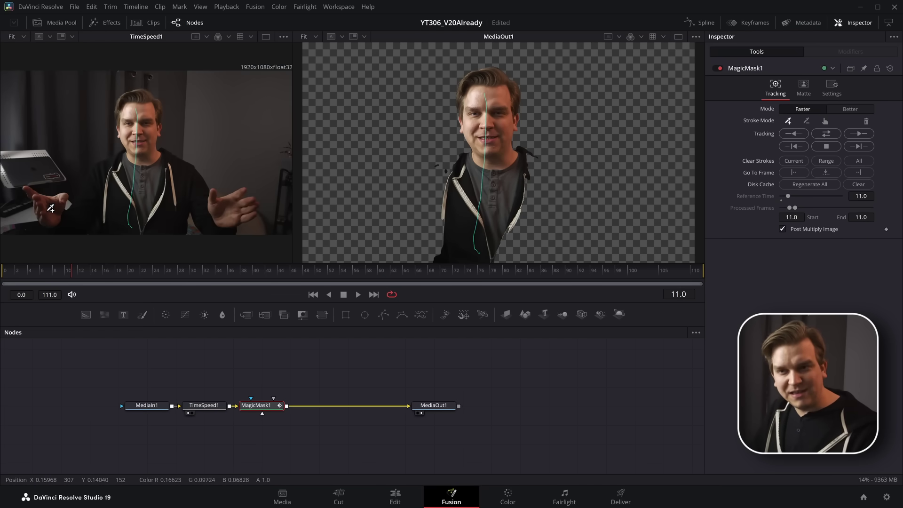
mouse_move(50, 209)
mouse_down()
mouse_move(71, 218)
mouse_move(163, 187)
mouse_move(219, 224)
mouse_move(215, 211)
mouse_up()
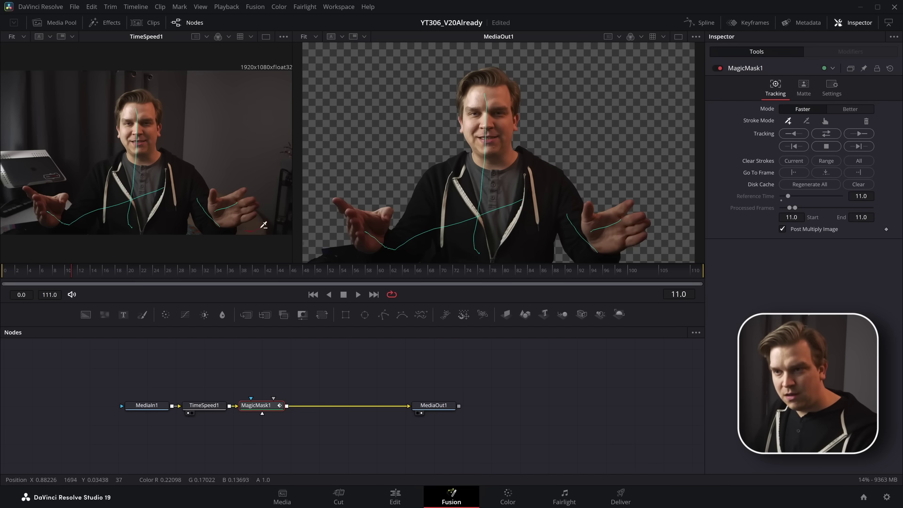
mouse_move(264, 225)
mouse_down()
mouse_move(268, 194)
mouse_move(229, 179)
mouse_move(191, 147)
mouse_move(86, 162)
mouse_move(65, 182)
mouse_move(41, 176)
mouse_up()
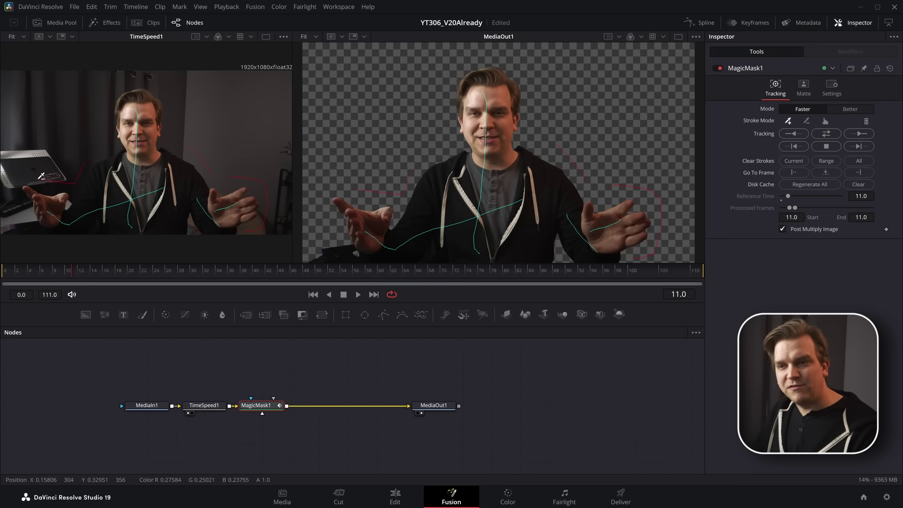
drag(42, 229, 7, 221)
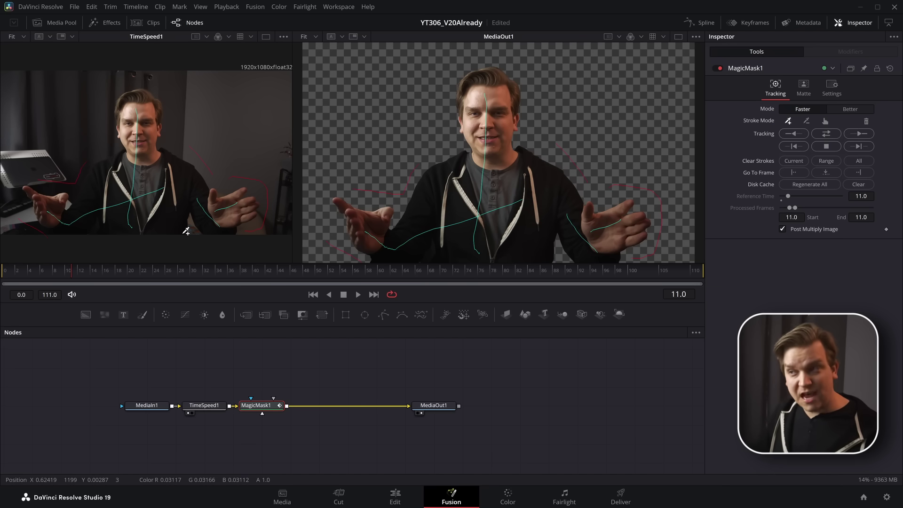
click(361, 366)
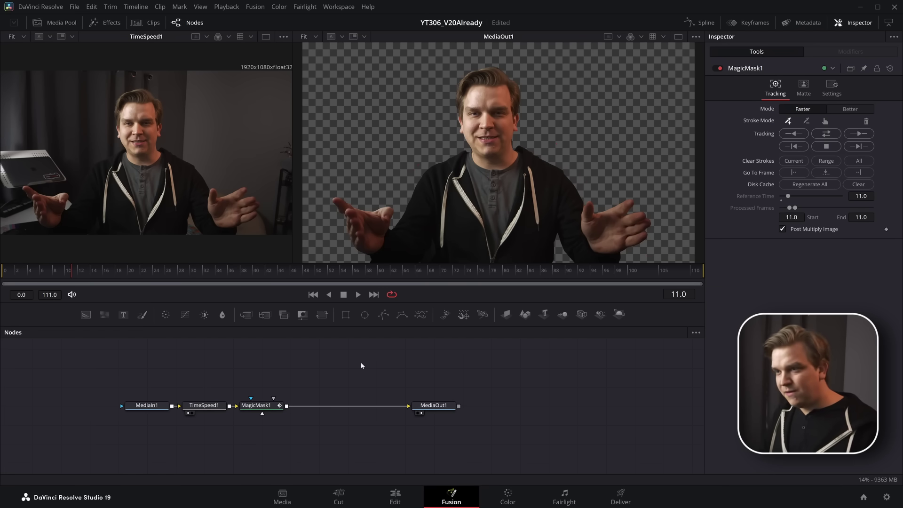
key(Right)
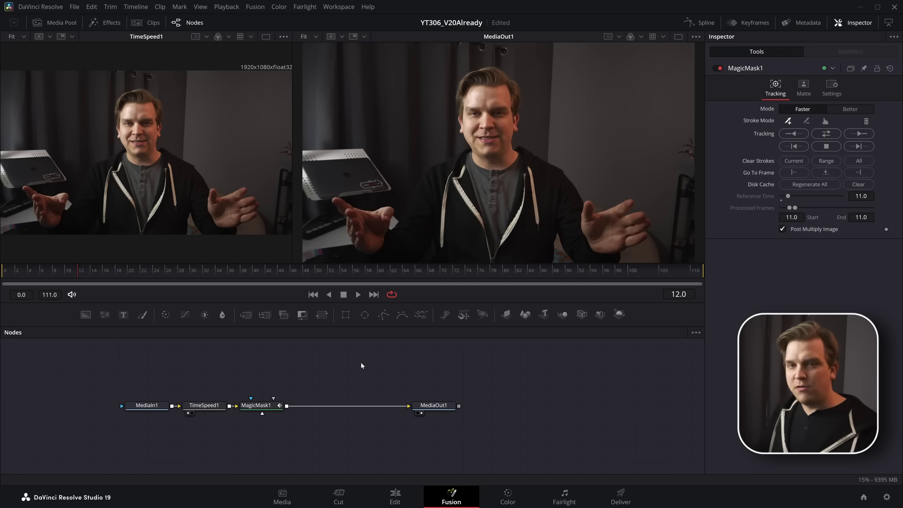
key(Left)
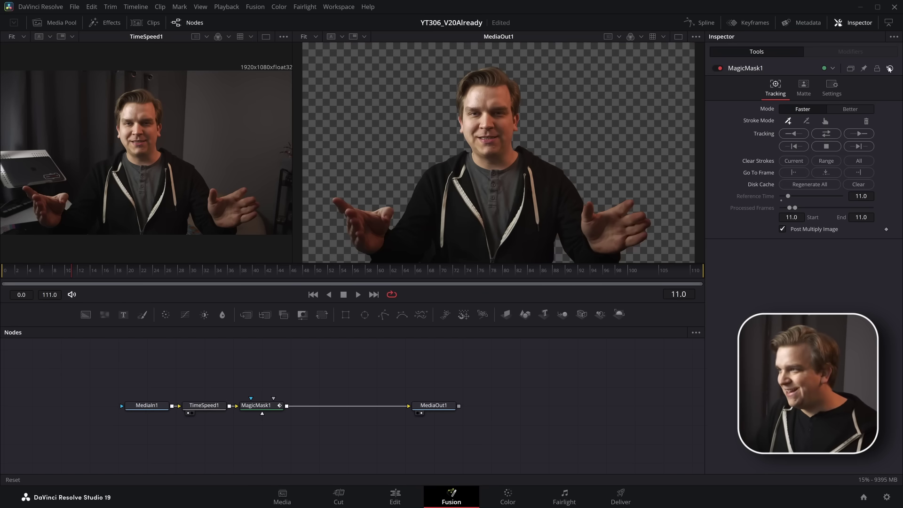
- Reset MagicMask1 and redraw strokes over the person's body and hand on frame 0
click(890, 69)
click(60, 272)
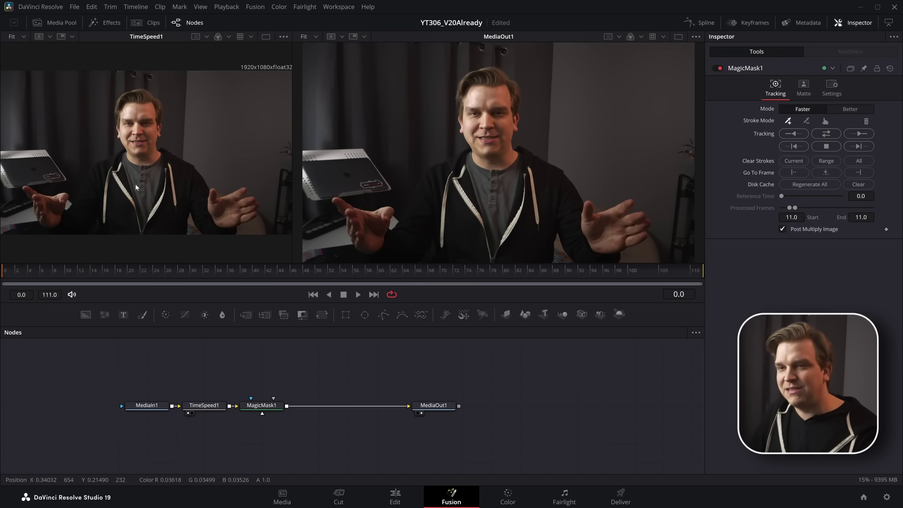
click(262, 408)
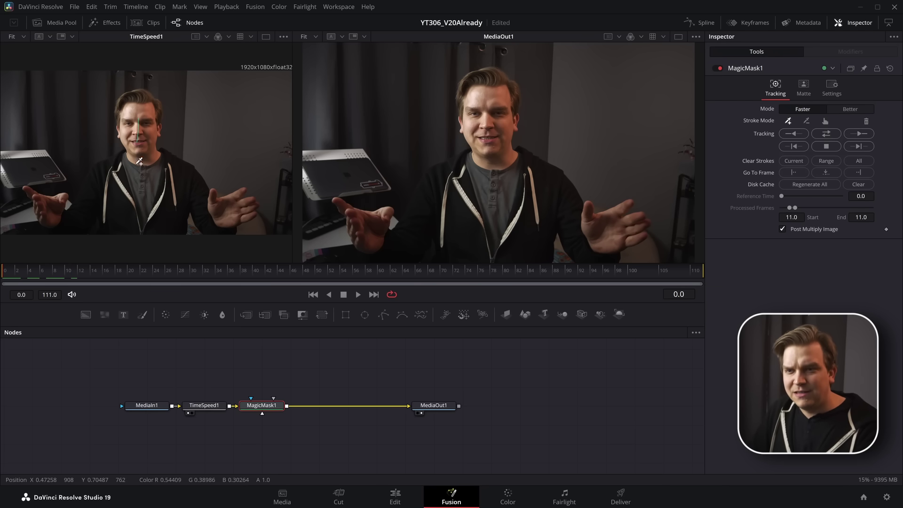
drag(136, 105, 137, 225)
mouse_move(54, 210)
mouse_down()
mouse_move(73, 227)
mouse_move(156, 192)
mouse_move(230, 205)
mouse_up()
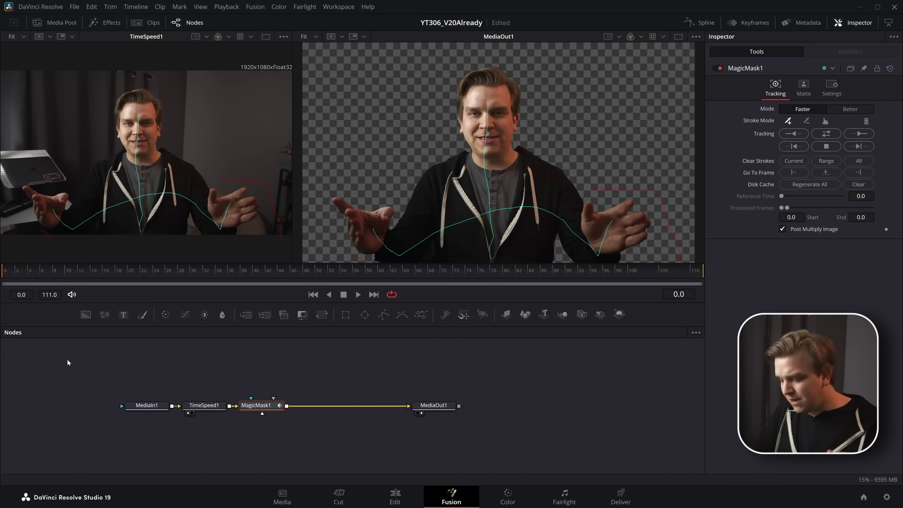
key(Right)
key(Left)
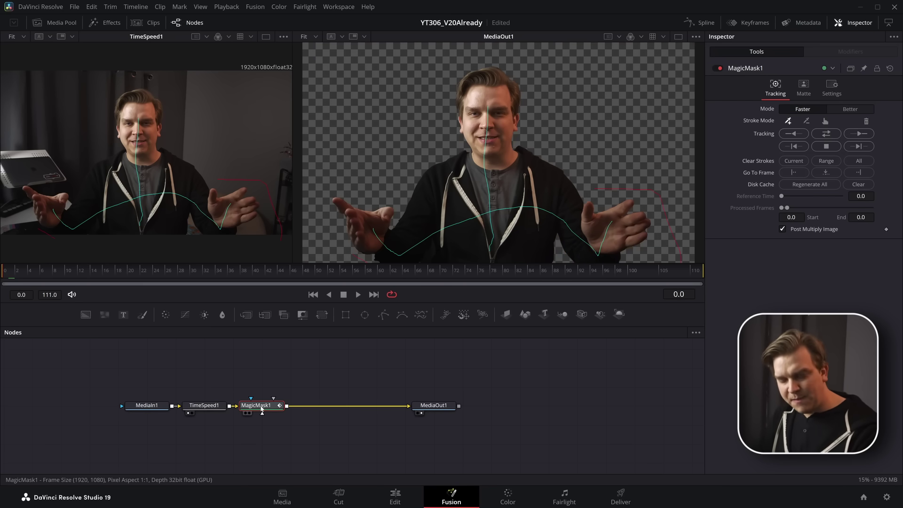
- Search the Select Tool list for 'TIME'
key(shift+space)
text(TIME)
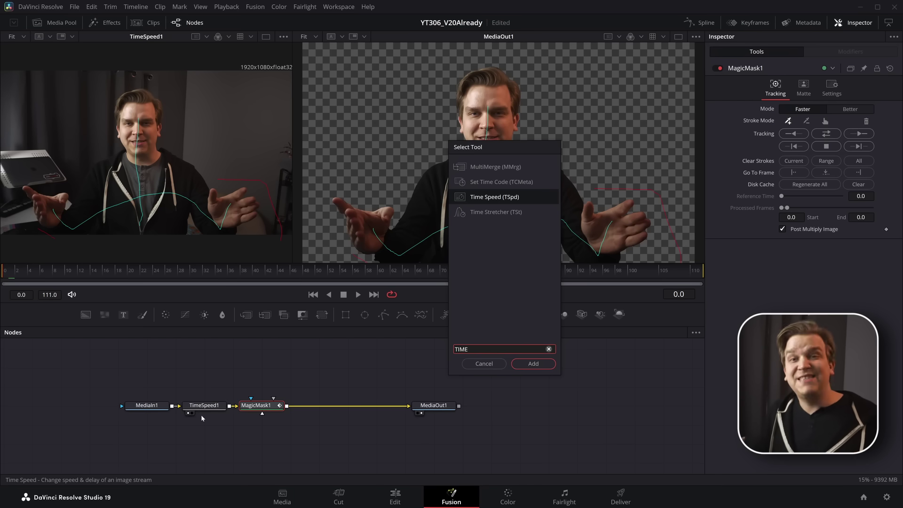
- Insert a TimeSpeed2 node after MagicMask1 with Speed set to 0
click(489, 198)
click(533, 363)
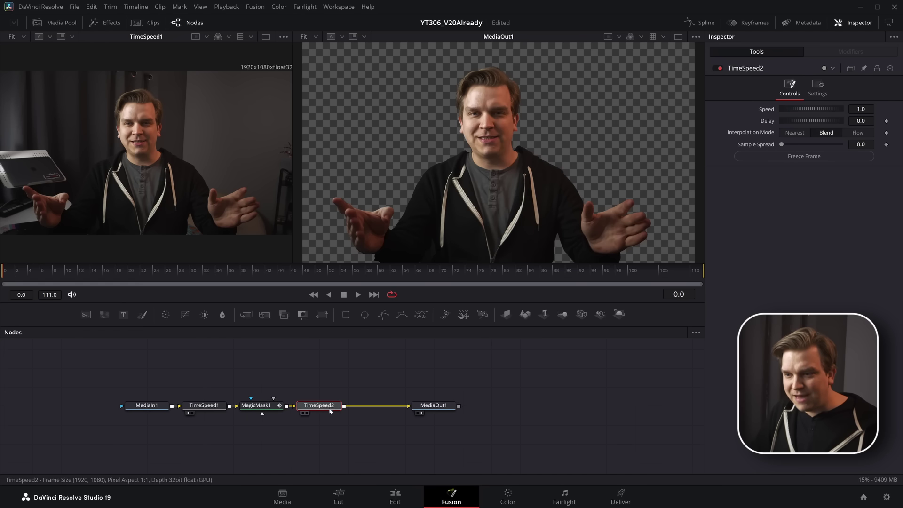
click(861, 109)
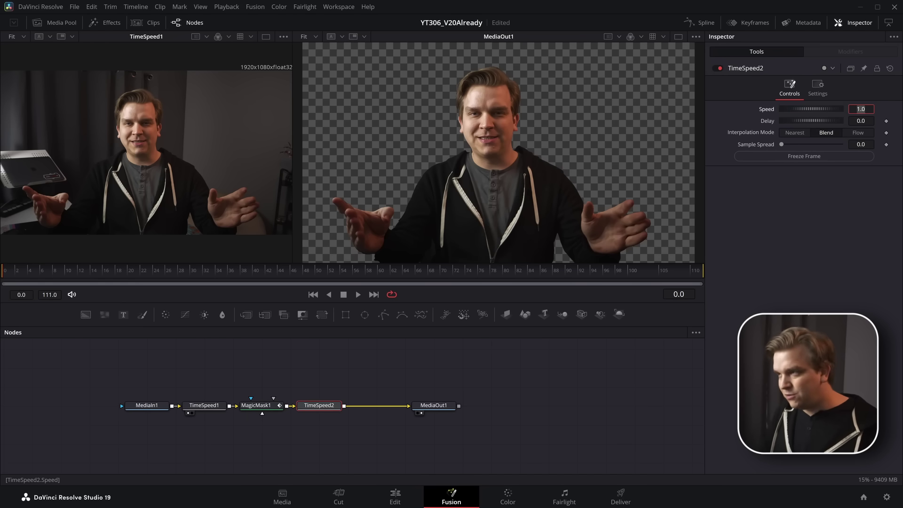
text(0)
key(Return)
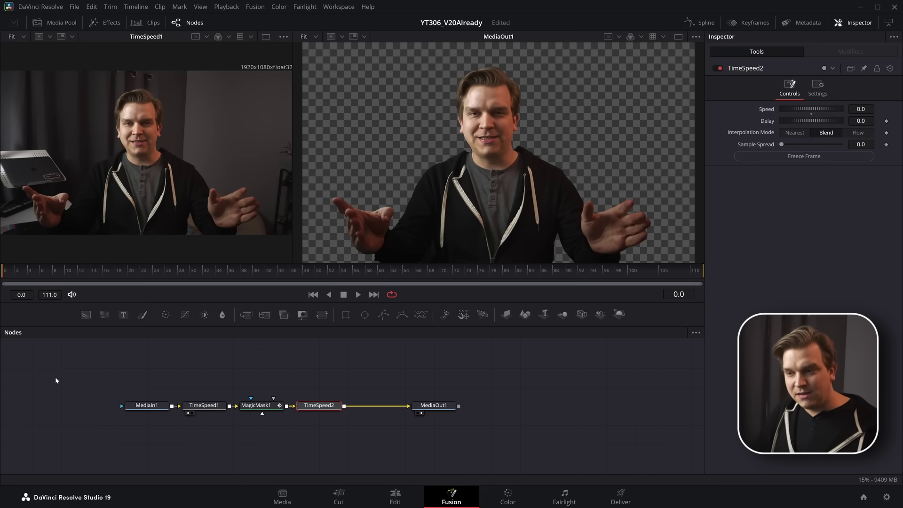
- Compare MagicMask1 and the frozen TimeSpeed2 output in the right viewer
key(2)
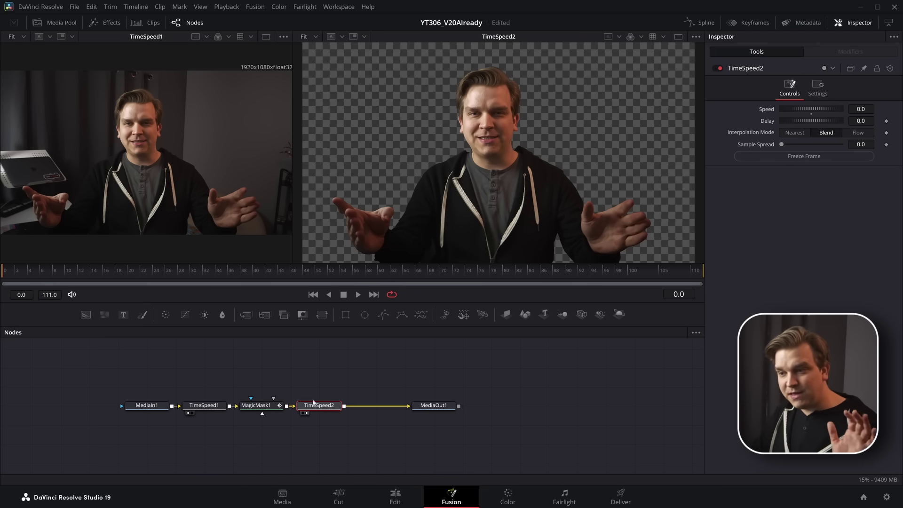
click(336, 386)
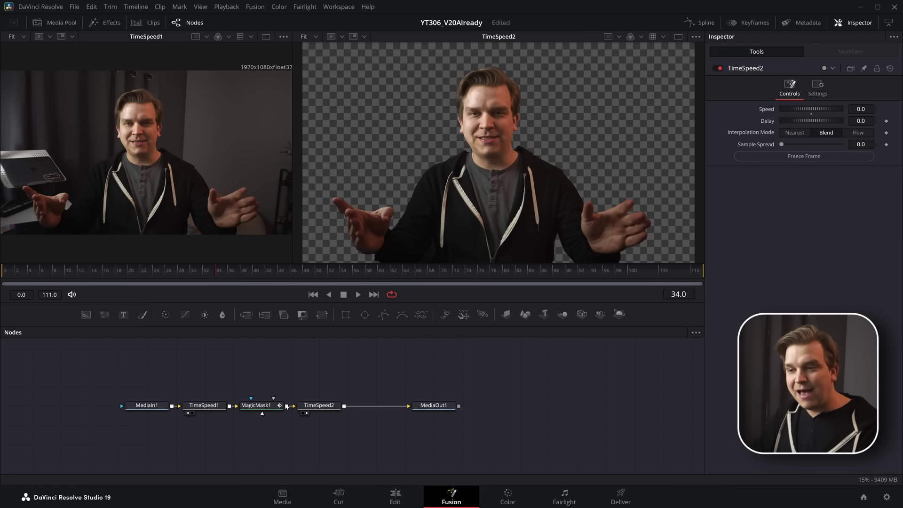
click(258, 405)
key(2)
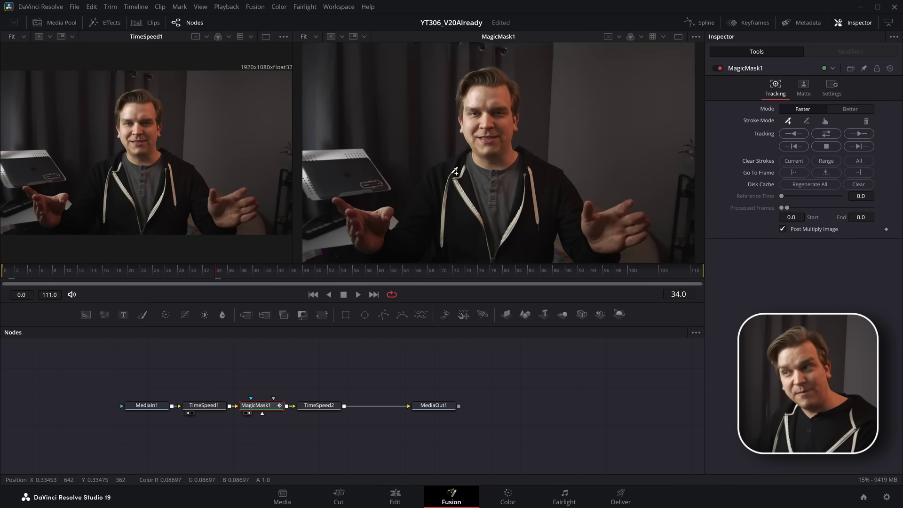
click(323, 408)
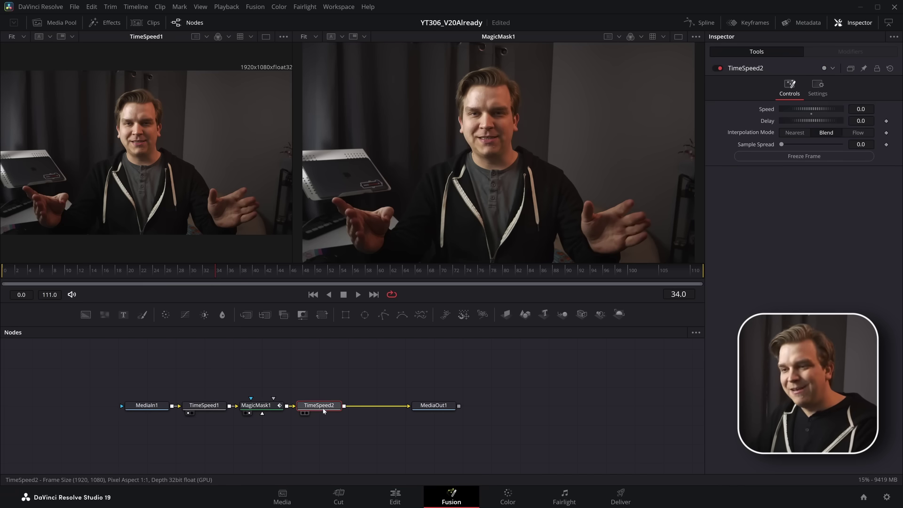
key(2)
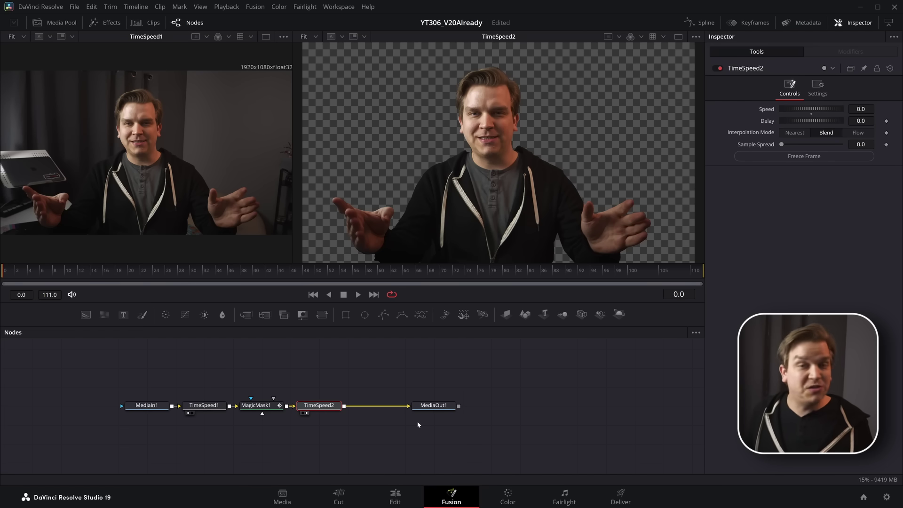
- Save the project and select MagicMask1 to show its settings
key(ctrl+s)
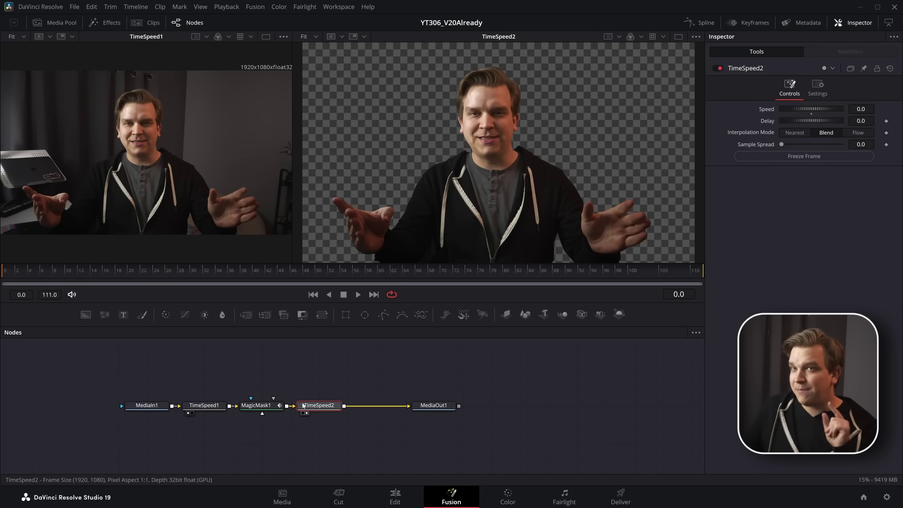
mouse_move(303, 405)
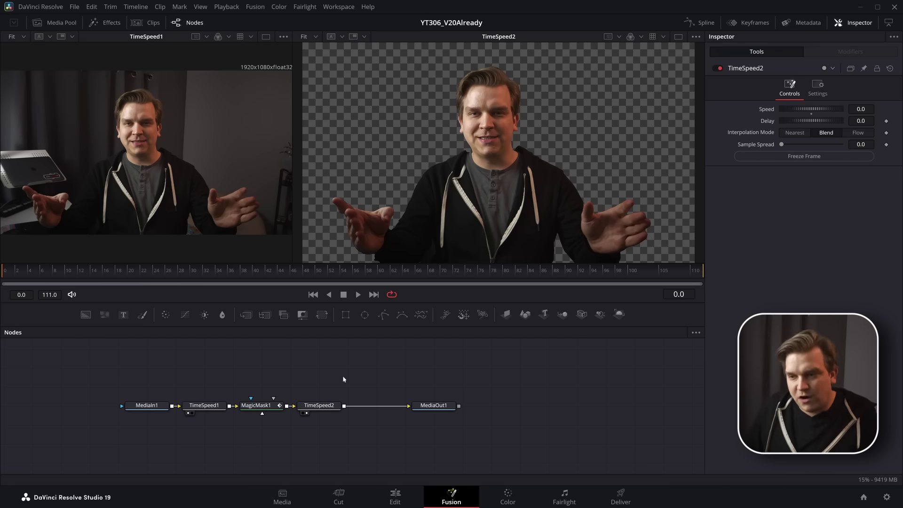
click(256, 405)
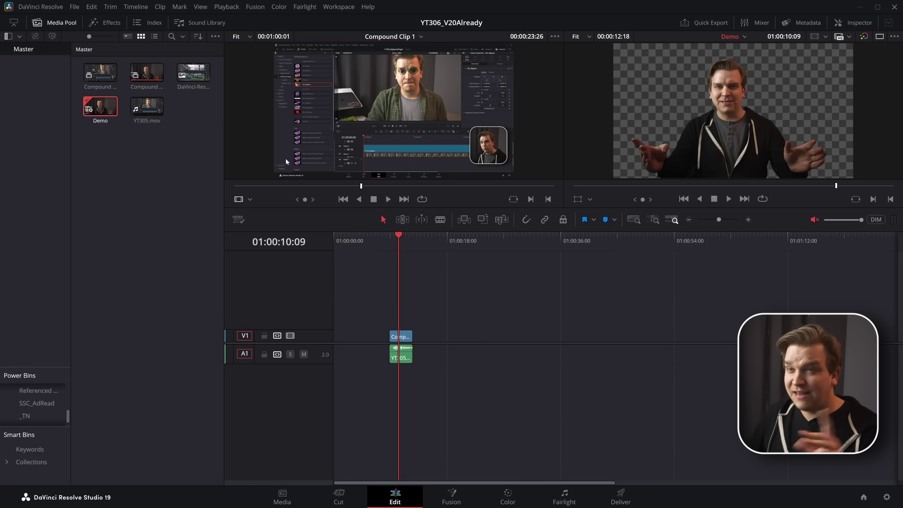
- Place a Text+ title on track V1 after the compound clip and park the playhead on it
click(105, 23)
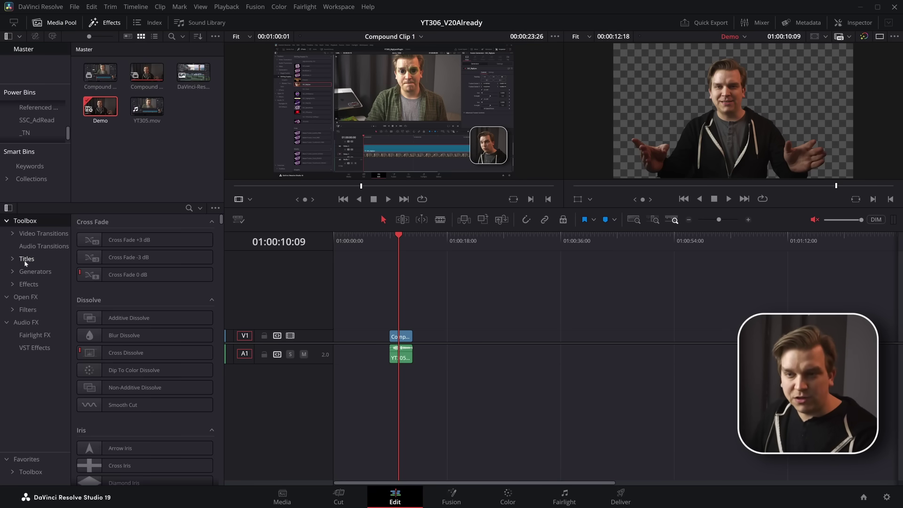
click(24, 260)
drag(138, 328, 465, 337)
click(467, 241)
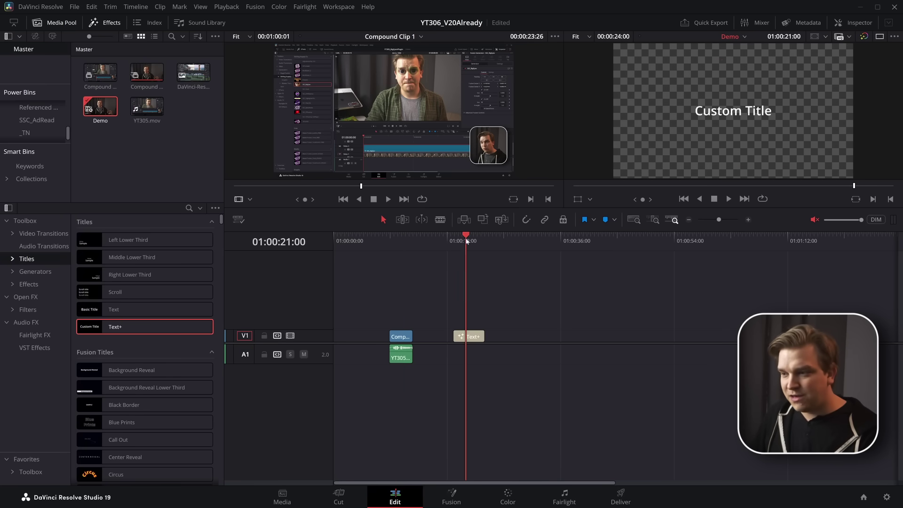
key(Left)
key(Left)
- Enlarge the Custom Title text to size 0.1707 and apply Character Level Styling
click(853, 23)
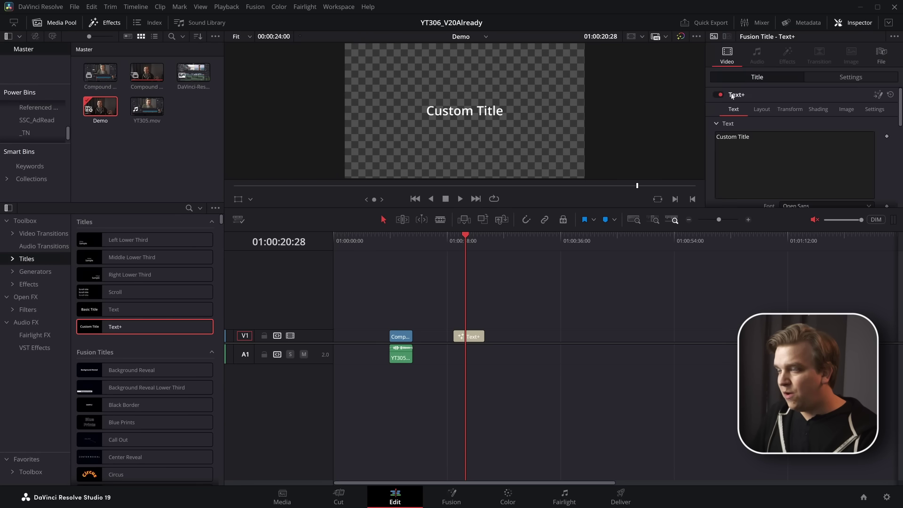
scroll(792, 183, down, 2)
drag(792, 185, 802, 185)
right_click(777, 111)
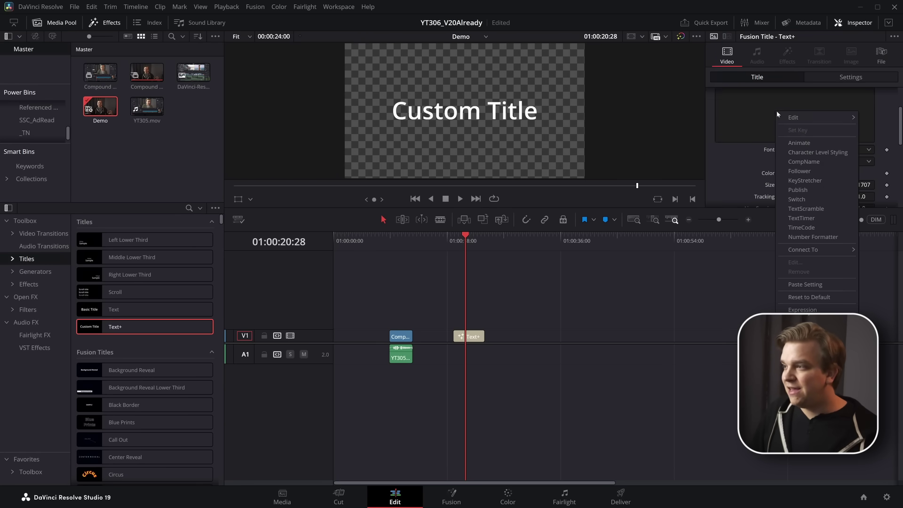
click(822, 152)
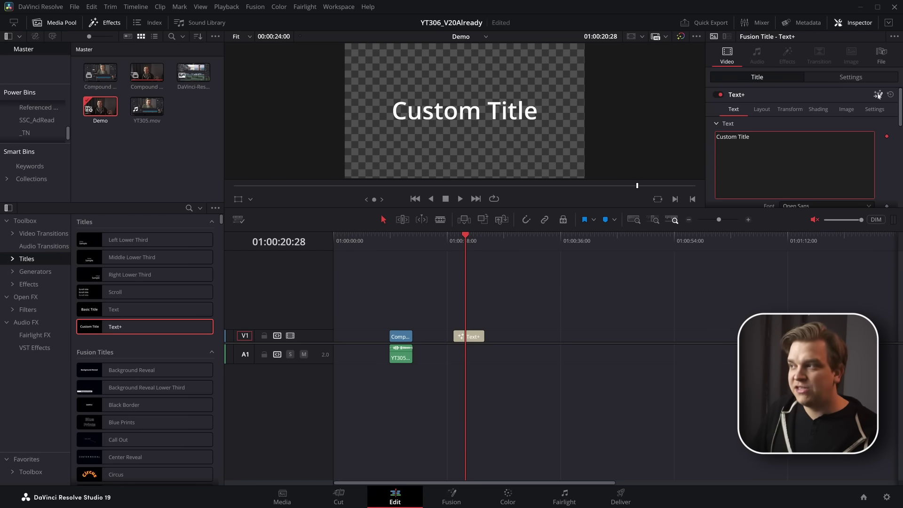
- In Fusion, set the CharacterLevelStyling1 colour to red for the letters 'stom'
key(shift+5)
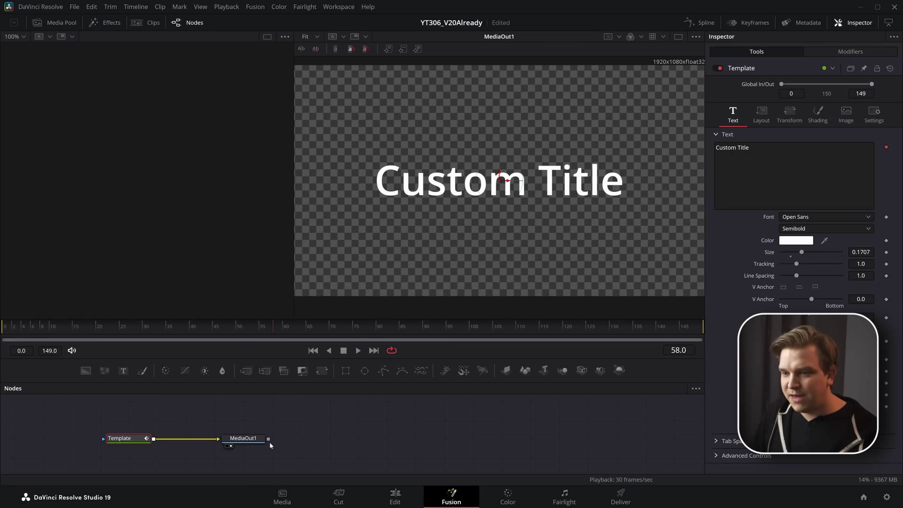
click(845, 52)
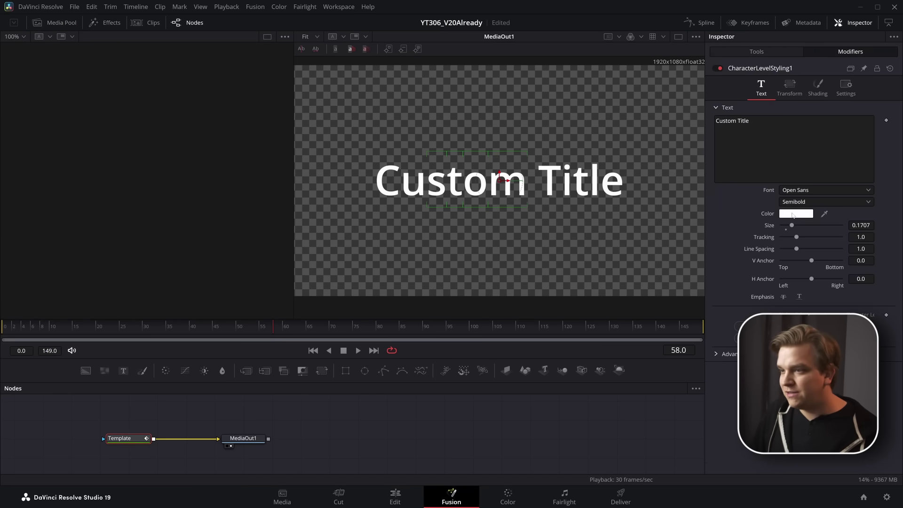
click(795, 213)
click(540, 174)
click(545, 338)
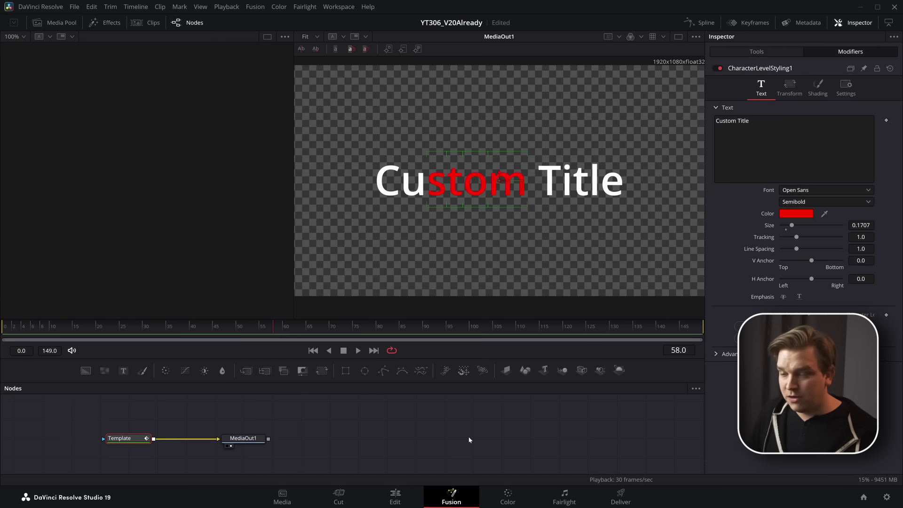
- Place a basic Text title after the Text+ clip on V1 and set its size to 298
click(395, 495)
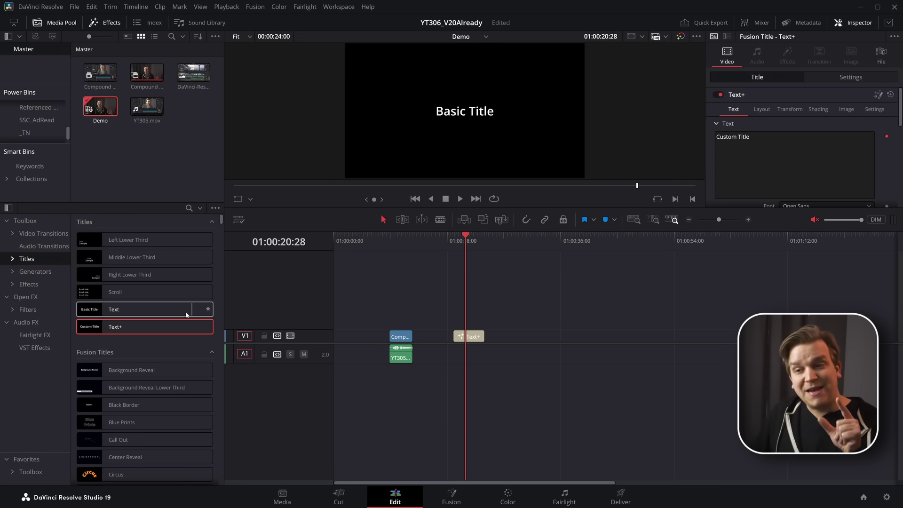
drag(179, 315, 527, 336)
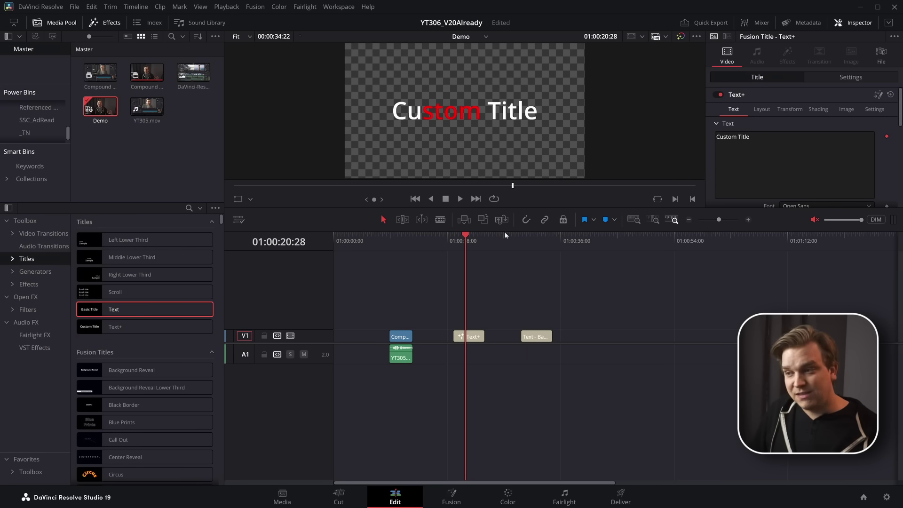
drag(517, 239, 528, 243)
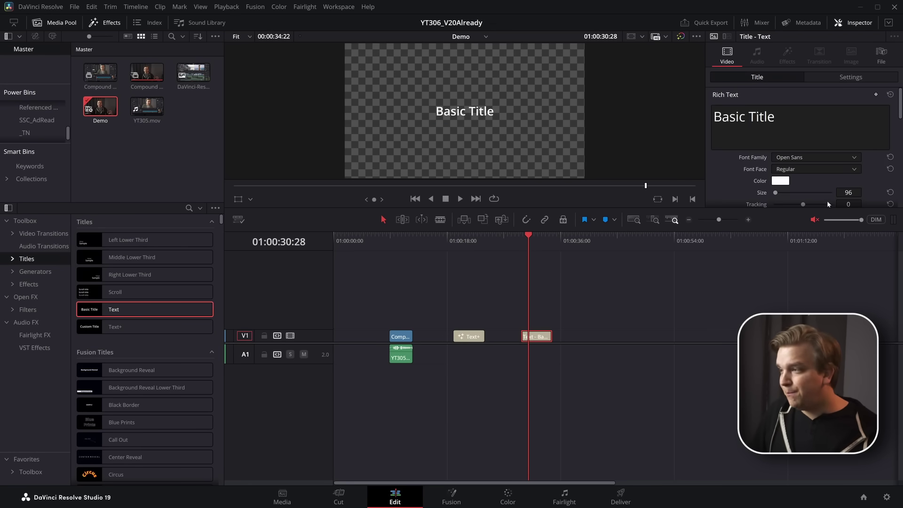
drag(849, 192, 884, 192)
scroll(536, 141, down, 2)
click(799, 125)
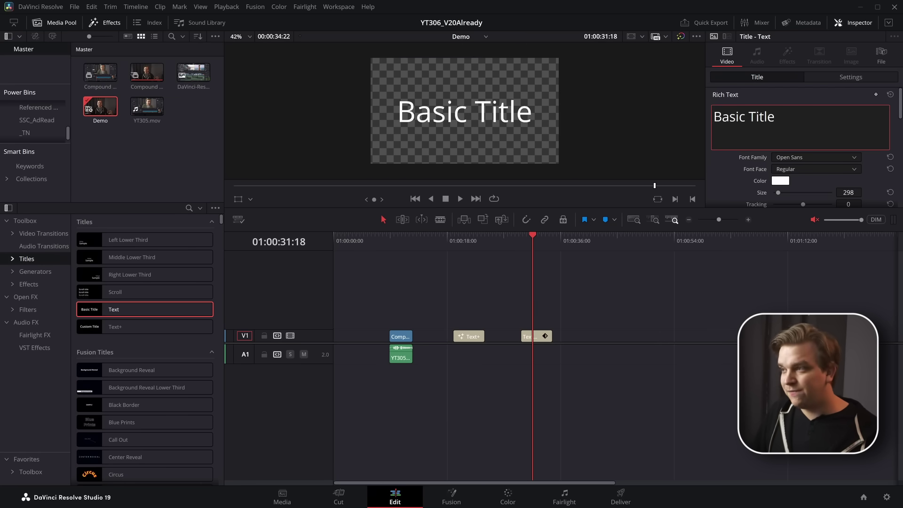
- Colour the letters 'as' in Basic Title magenta, after undoing a trial red on 'sic T'
drag(729, 117, 755, 117)
click(780, 181)
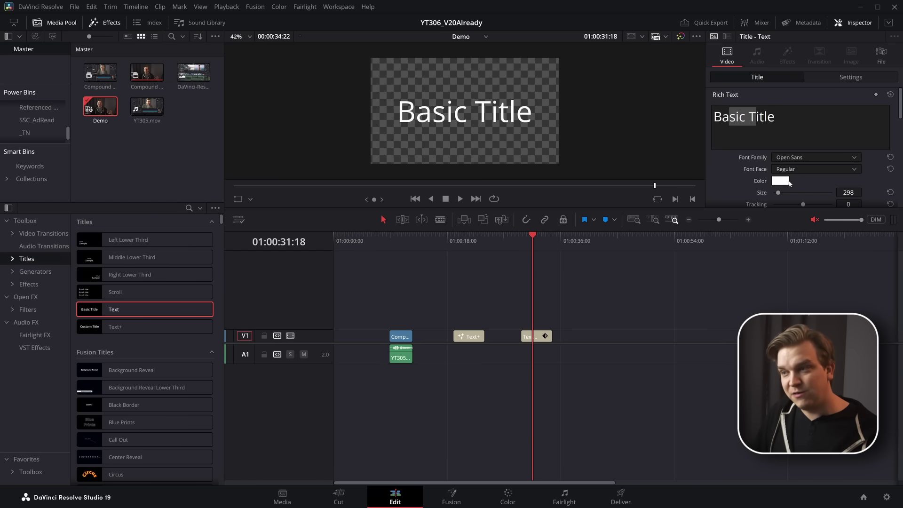
click(339, 205)
click(559, 337)
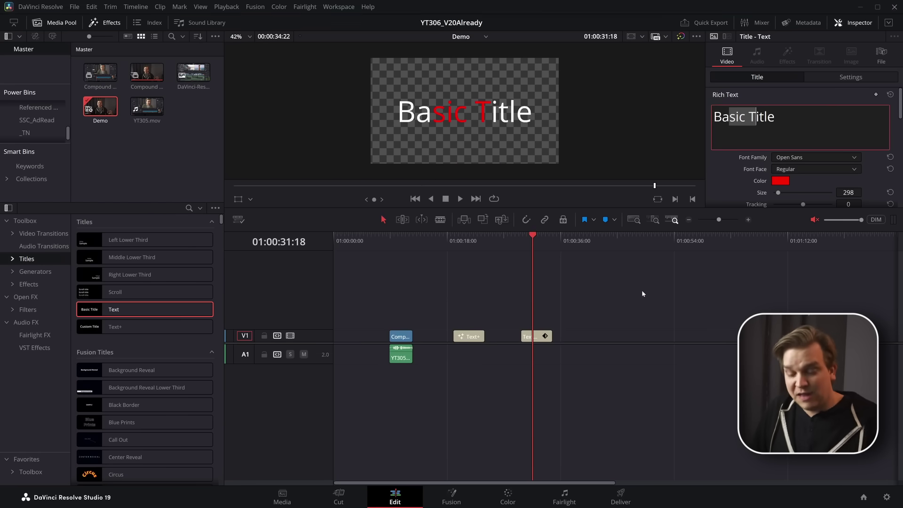
key(ctrl+z)
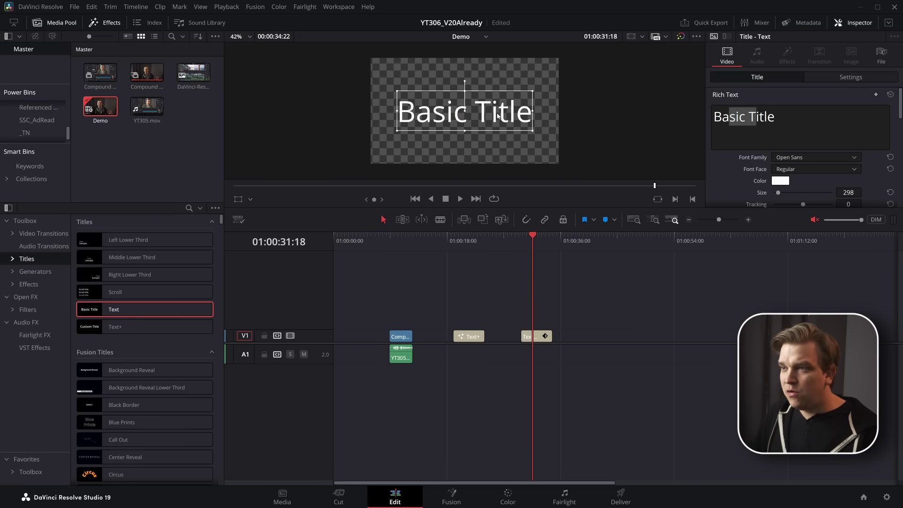
click(498, 116)
drag(494, 119, 428, 127)
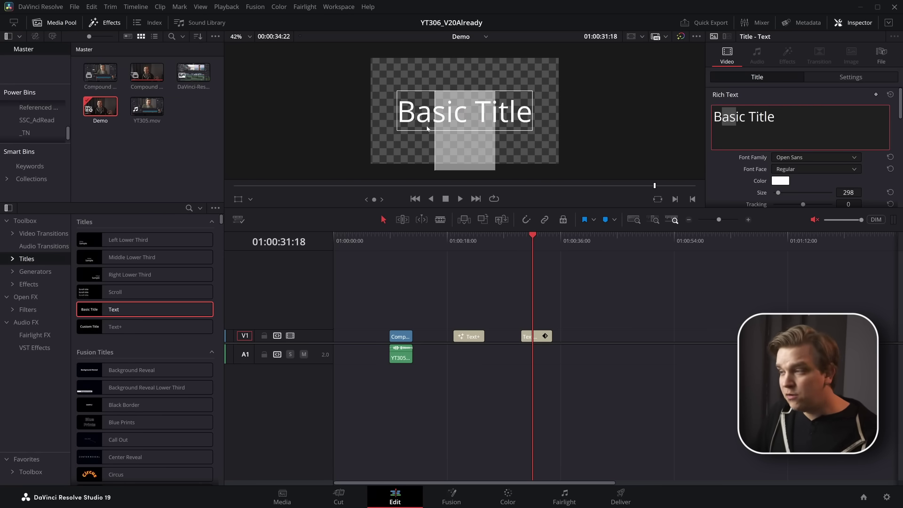
click(780, 181)
click(445, 162)
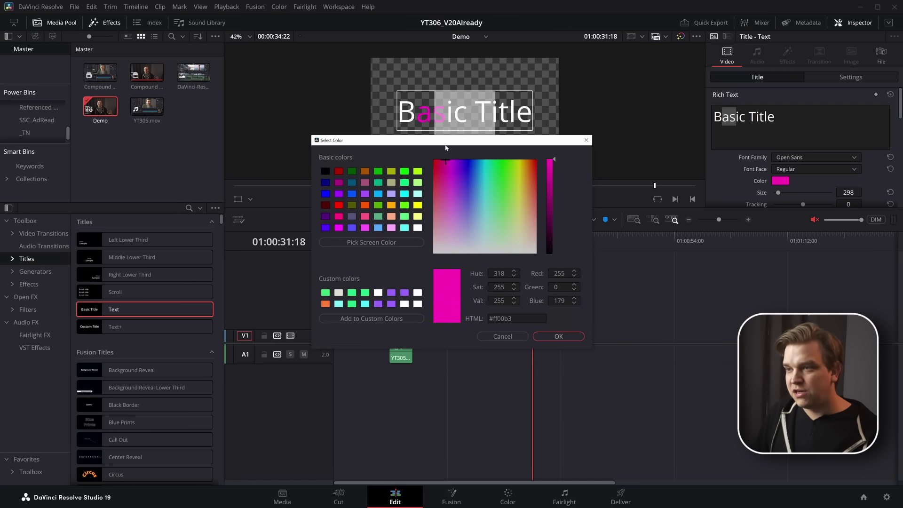
click(569, 336)
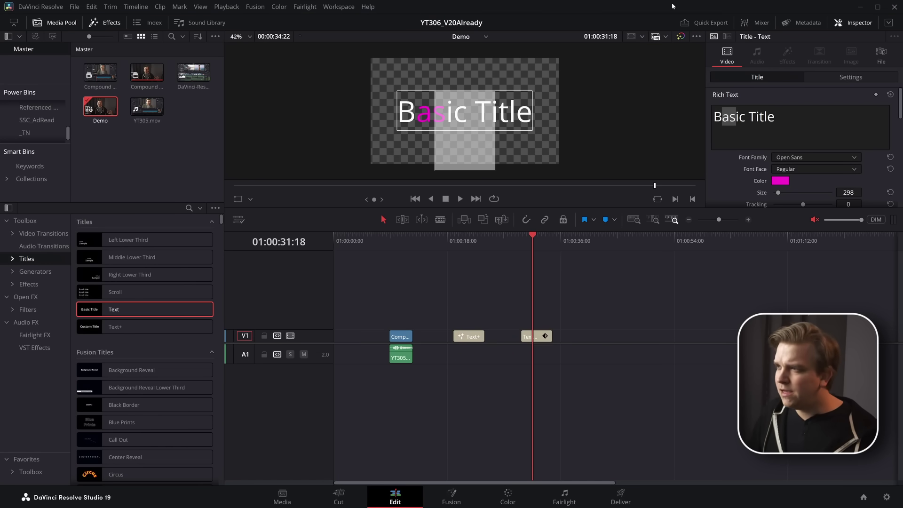
- Colour the word 'Title' green
click(761, 117)
double_click(761, 117)
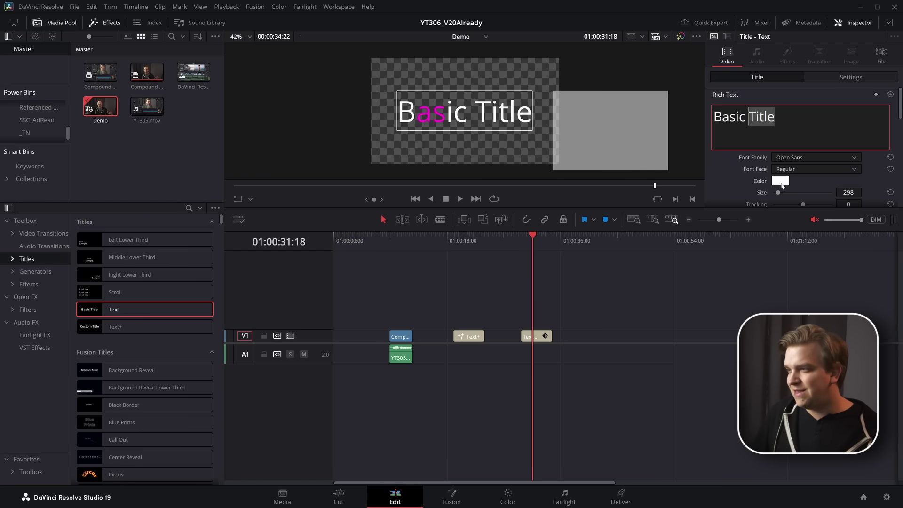
click(780, 181)
click(497, 161)
click(559, 336)
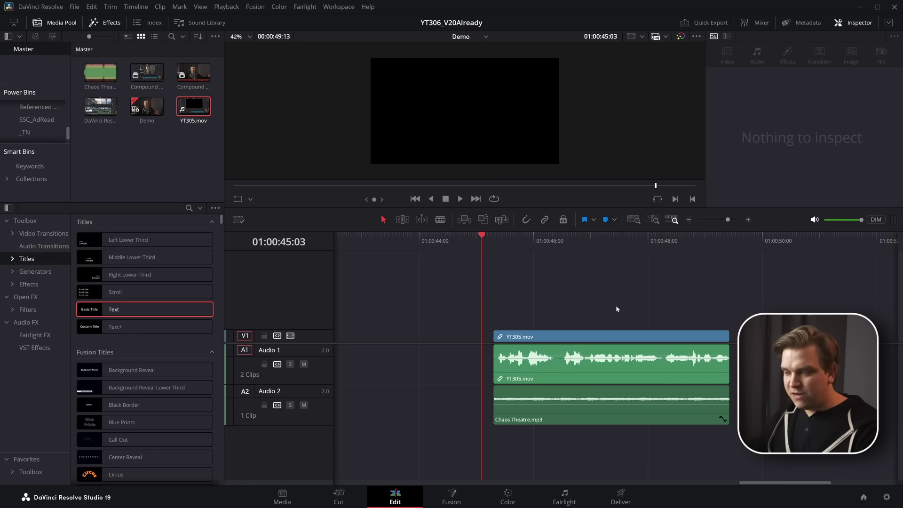
- Play the timeline, then nest YT305.mov, its audio and Chaos Theatre.mp3 into Compound Clip 3
key(space)
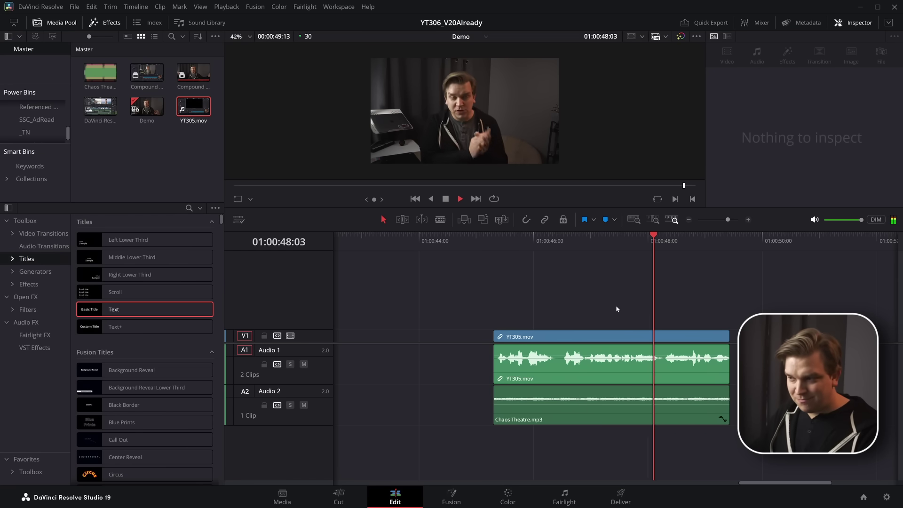
key(space)
drag(439, 312, 585, 451)
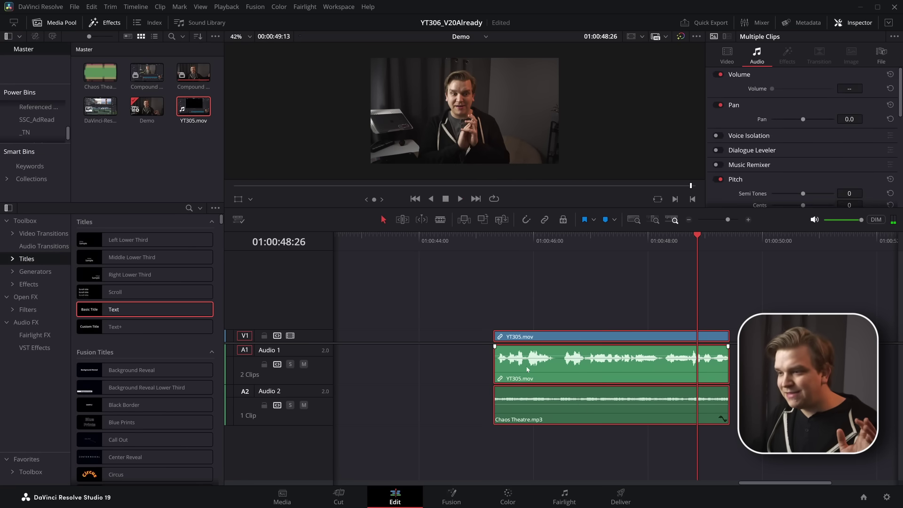
right_click(527, 366)
click(563, 103)
click(516, 276)
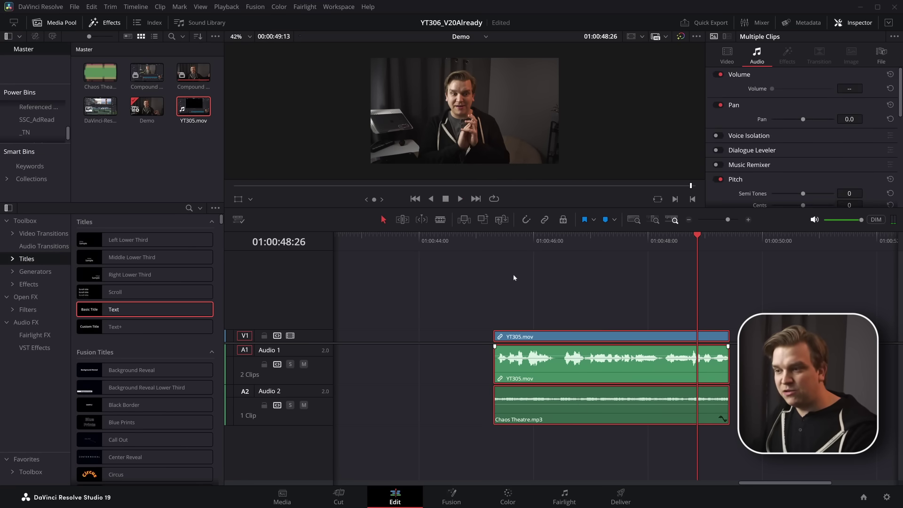
click(603, 292)
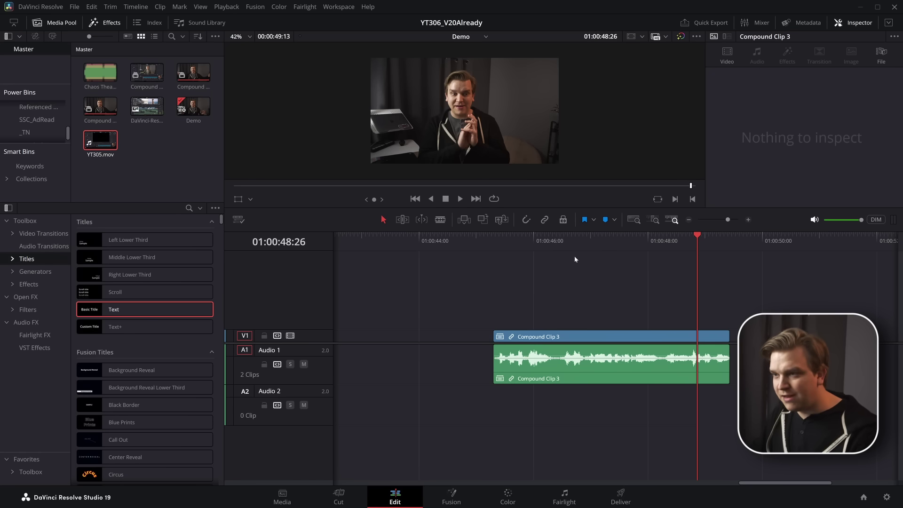
key(Up)
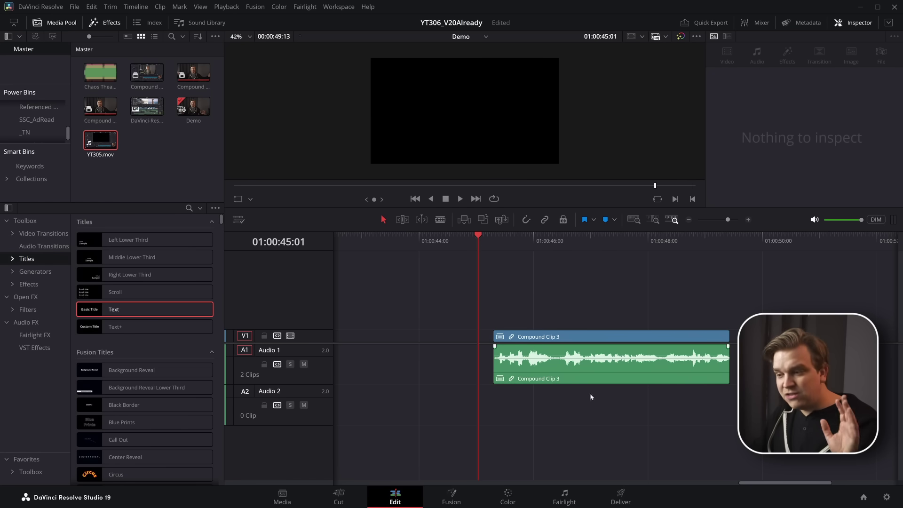
- On the Fairlight page, show Track FX in the mixer, zoom in and play the clip
click(565, 496)
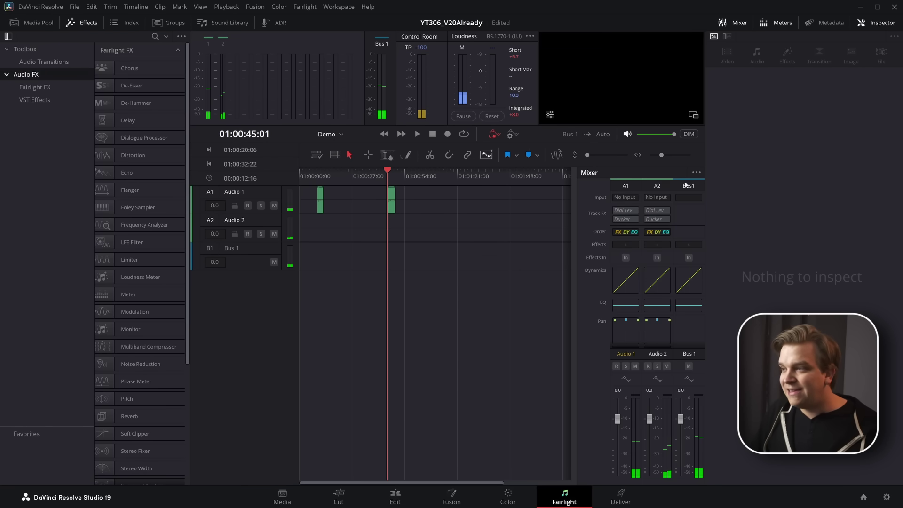
click(696, 173)
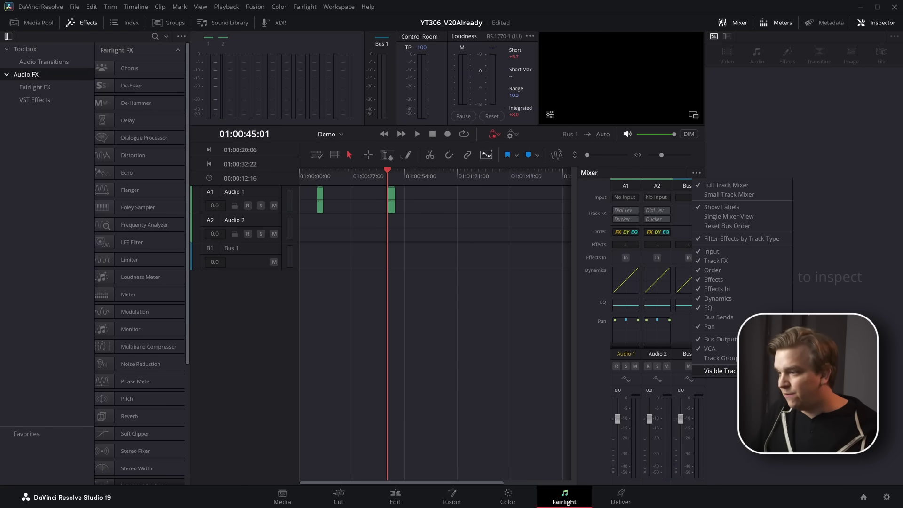
key(Escape)
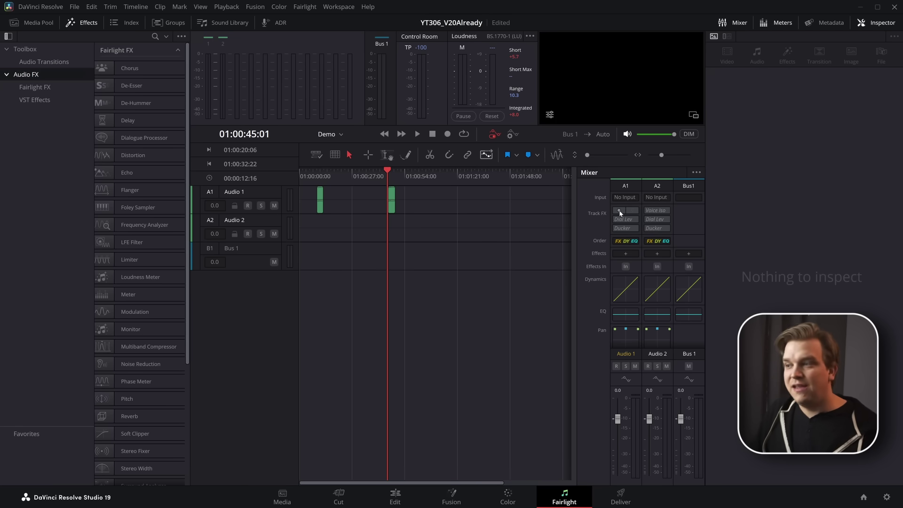
key(ctrl+equal)
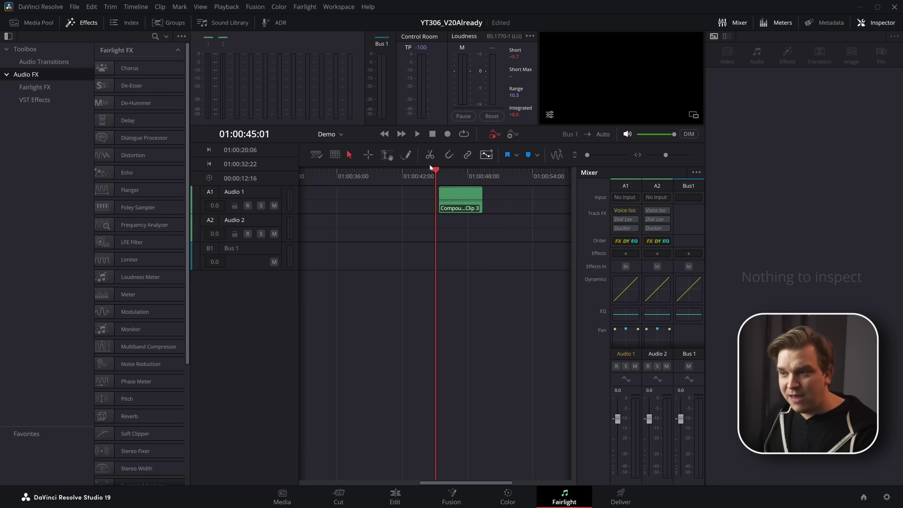
click(425, 173)
key(space)
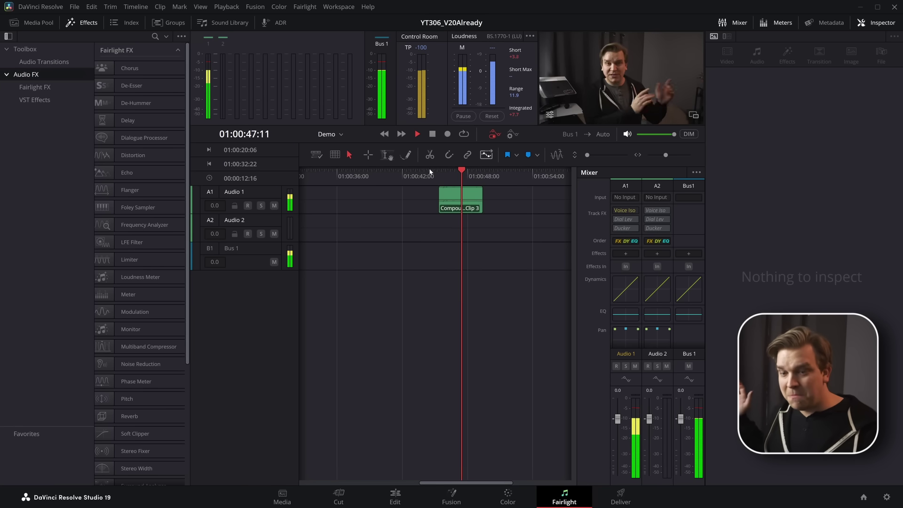
key(space)
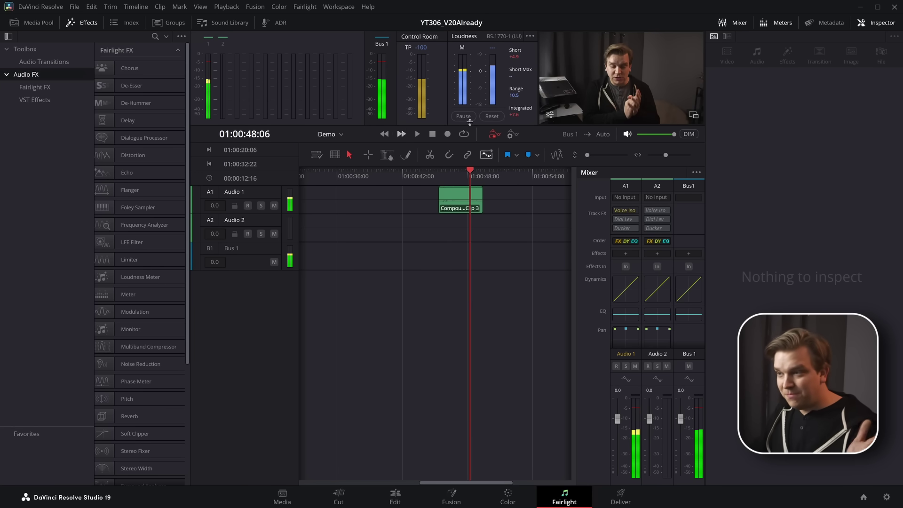
- Enable Voice Isolation on Audio 1, compare it on and off, and raise Amount to 100
click(625, 210)
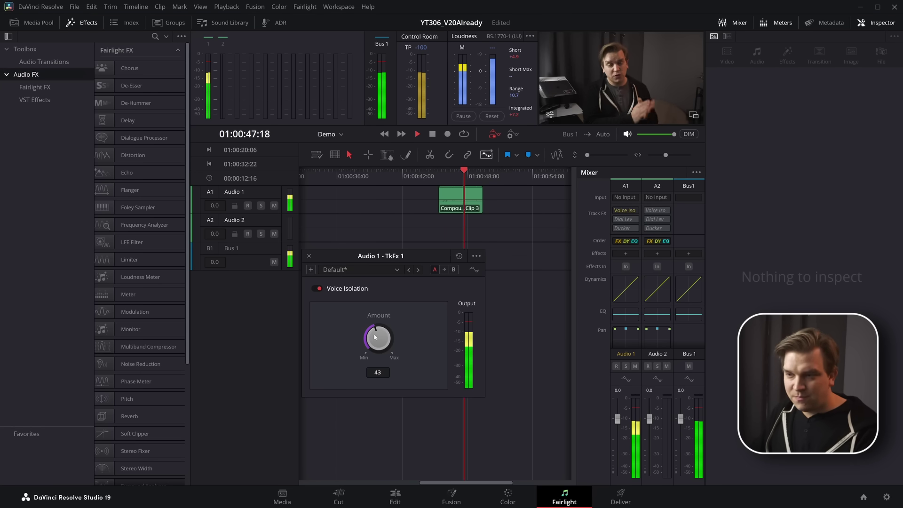
key(space)
click(314, 289)
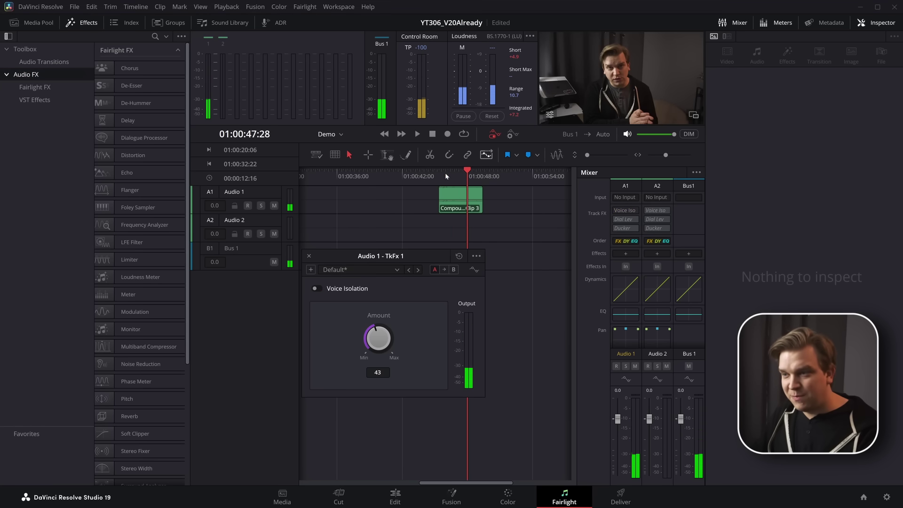
key(space)
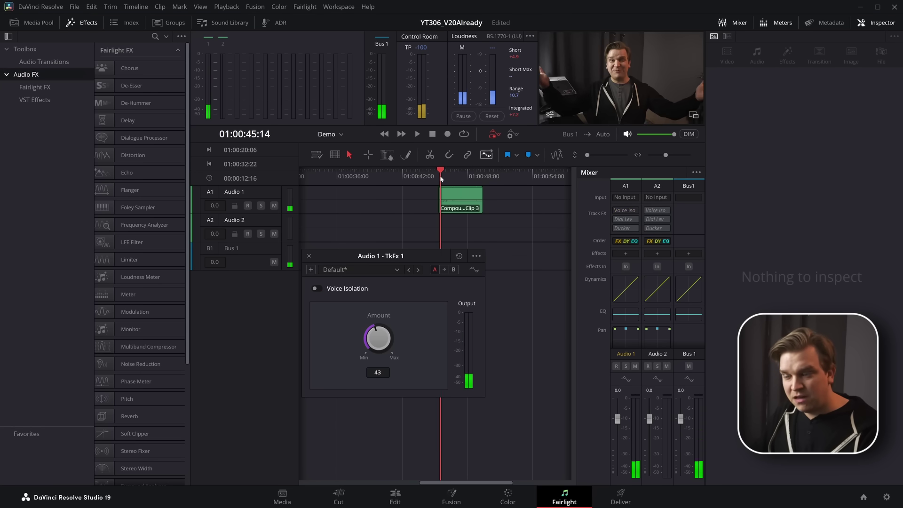
click(315, 290)
key(space)
drag(382, 333, 317, 301)
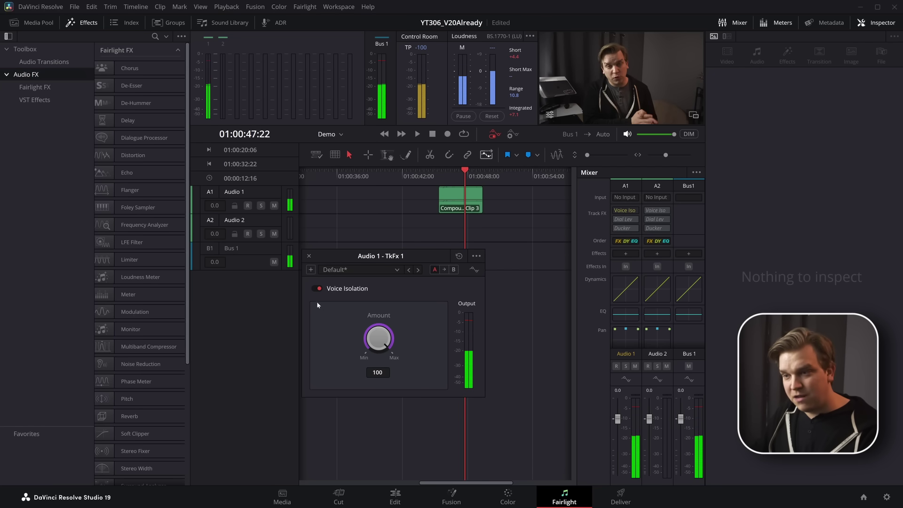
key(space)
key(space)
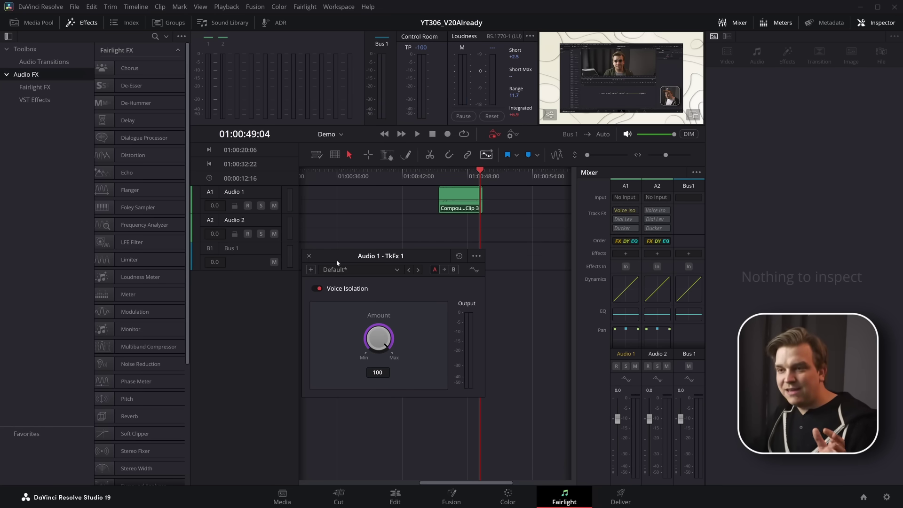
click(309, 257)
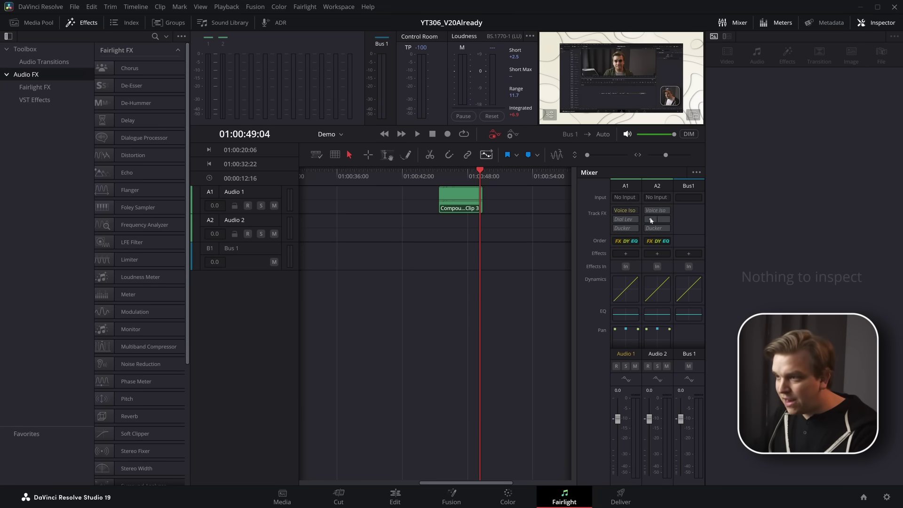
click(450, 198)
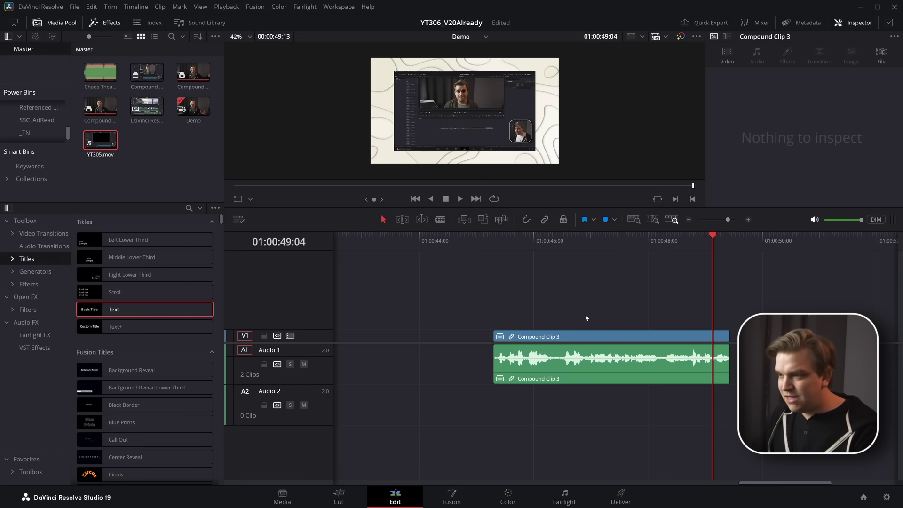
- Back on the Edit page, select the second Compound Clip 3 audio clip and enable Voice Isolation
click(614, 239)
drag(614, 239, 606, 250)
scroll(669, 299, up, 3)
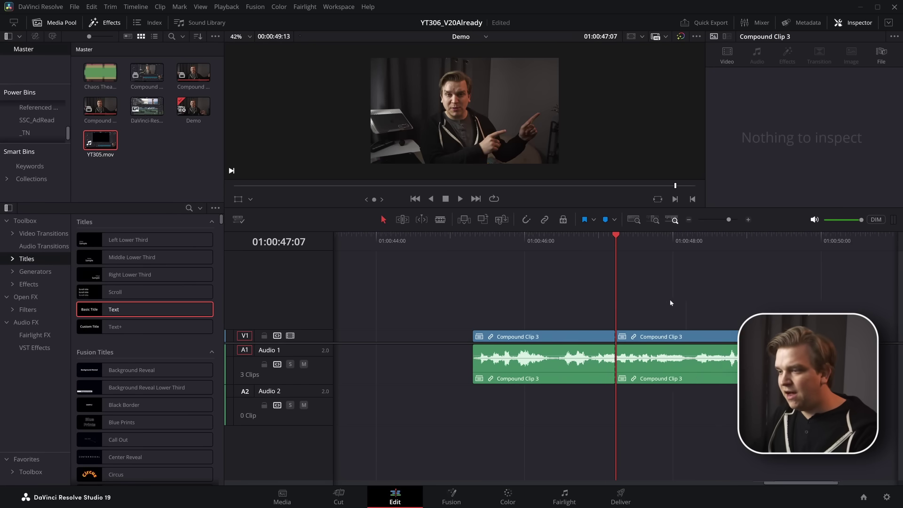
click(546, 238)
drag(546, 238, 648, 244)
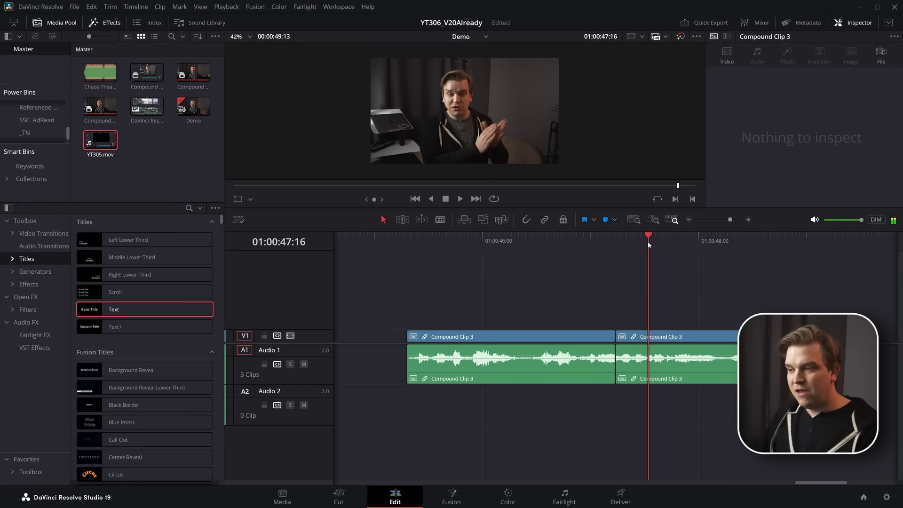
click(678, 384)
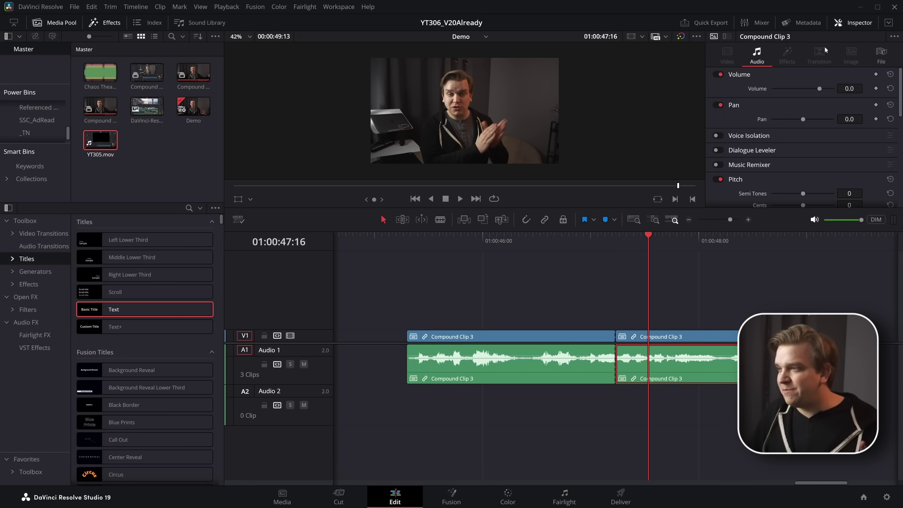
click(716, 135)
- Play the result from 01:00:45:03, then raise the clip's Voice Isolation amount to 92 and replay
scroll(757, 137, down, 1)
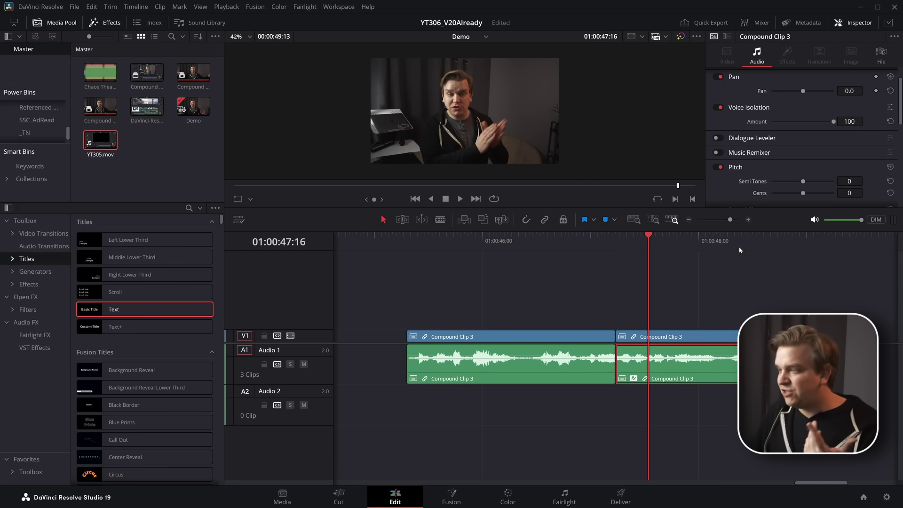
click(386, 247)
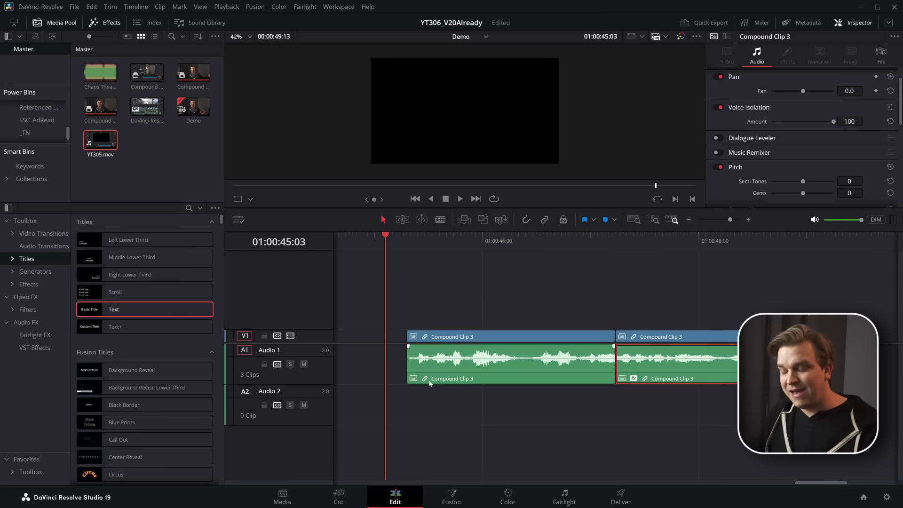
click(466, 281)
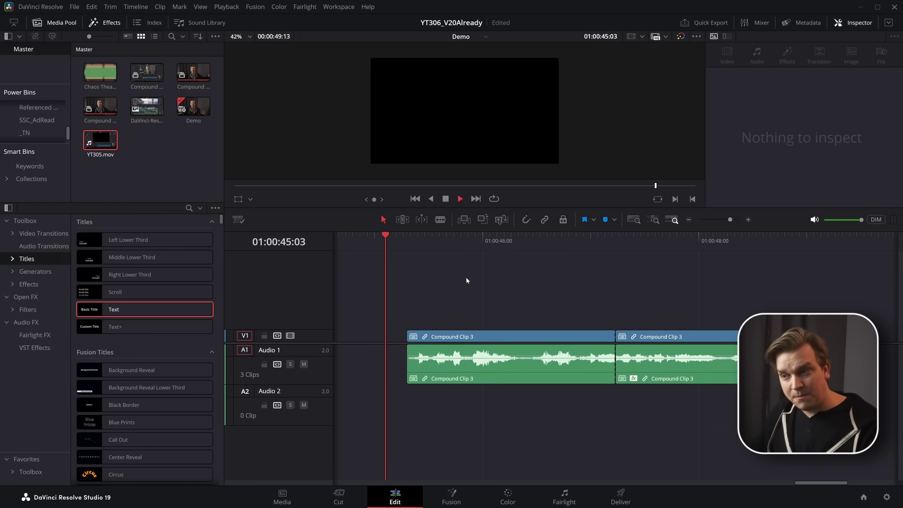
key(space)
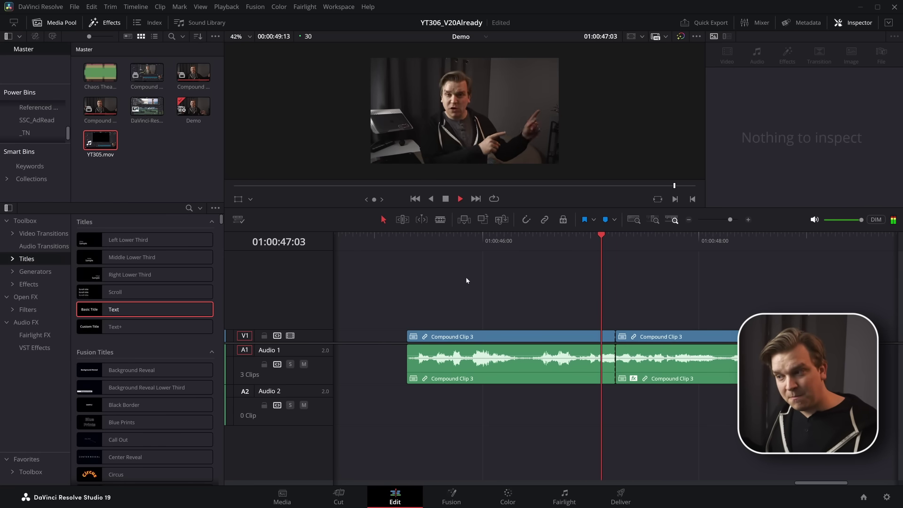
key(space)
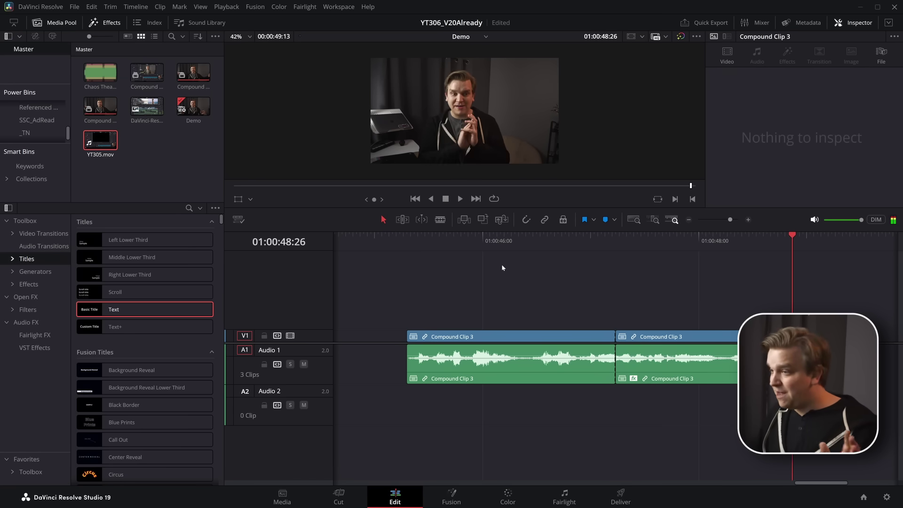
click(640, 243)
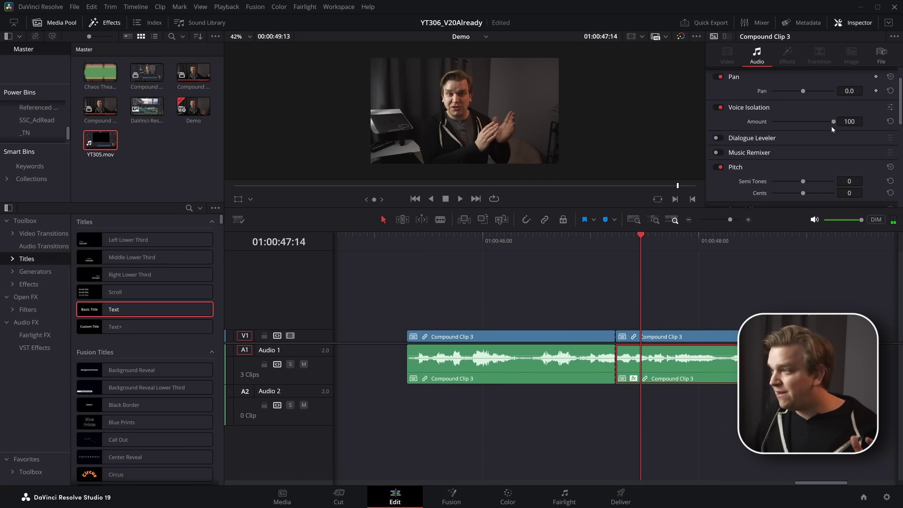
drag(827, 123, 829, 123)
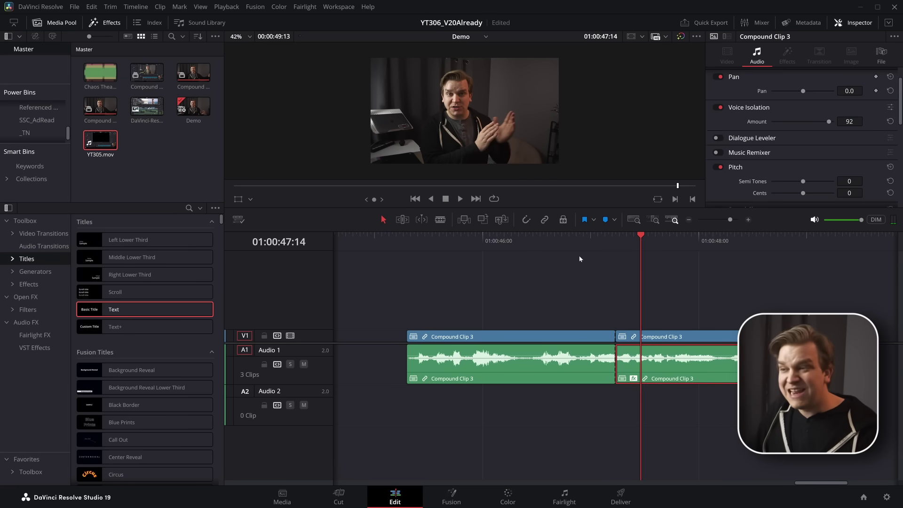
key(/)
click(562, 297)
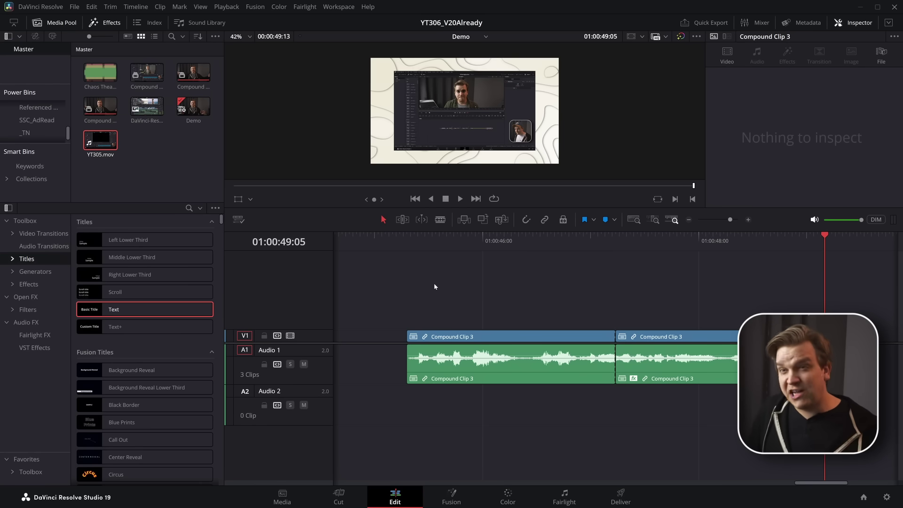
- Open Manage Render Cache for the YT library and sort projects by render cache size, largest first
click(226, 6)
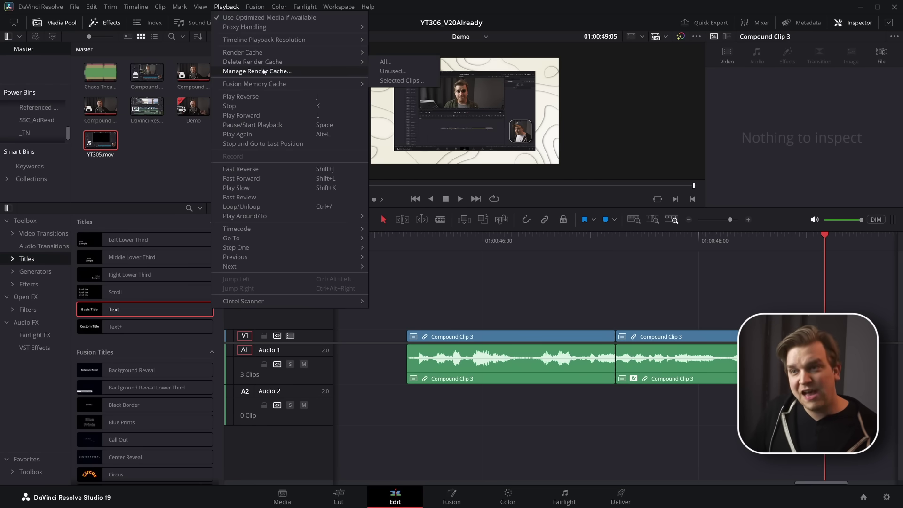
mouse_move(273, 66)
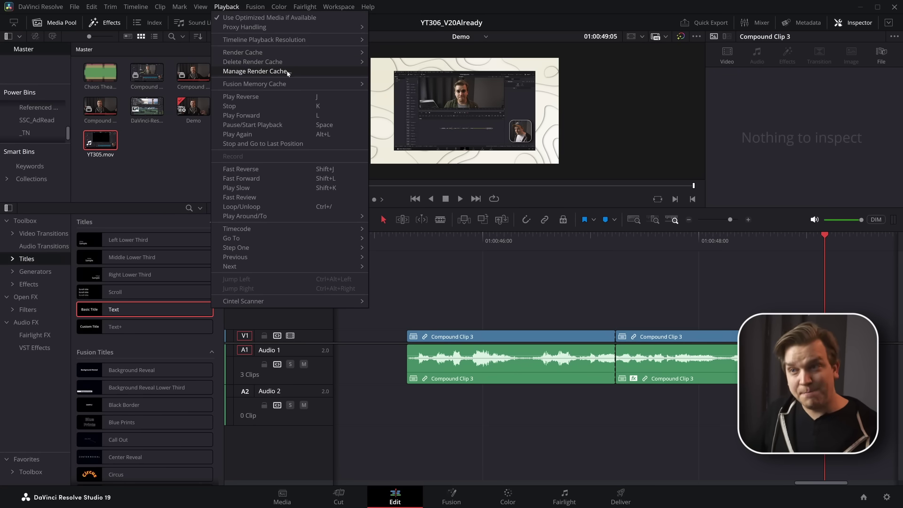
click(287, 71)
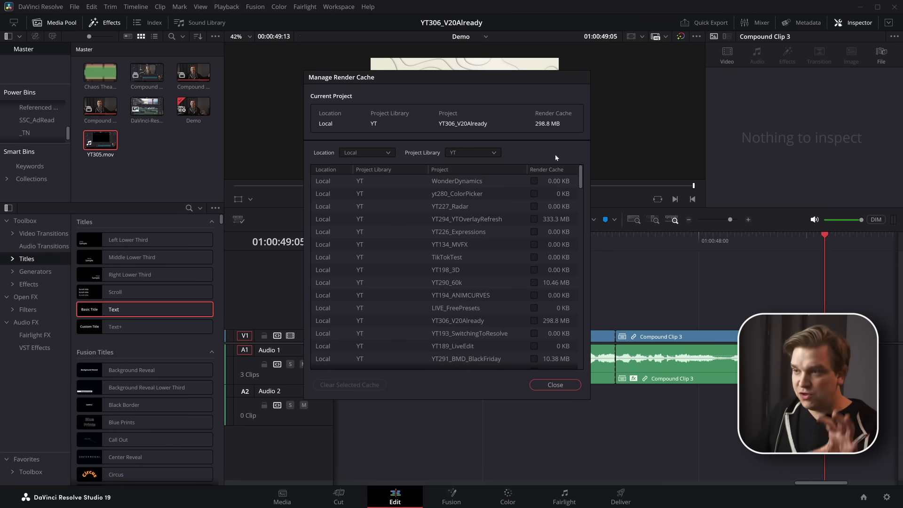
click(493, 155)
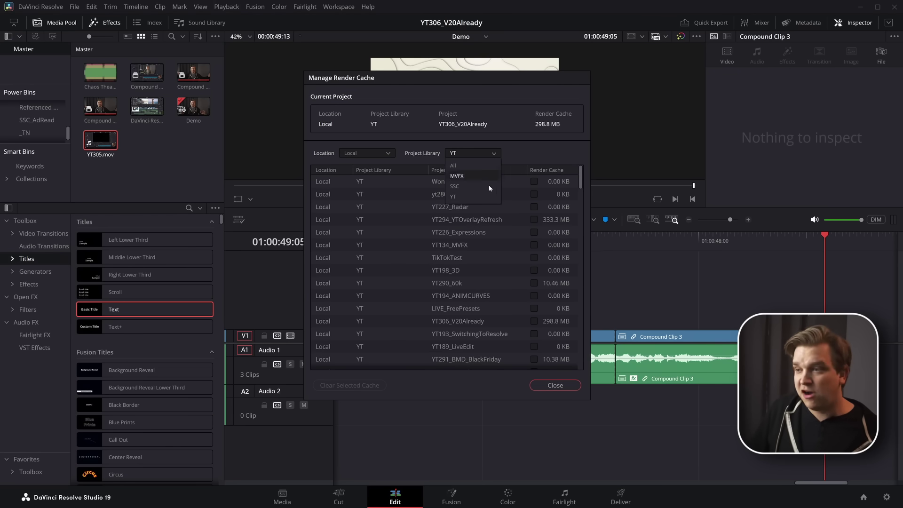
click(532, 153)
scroll(396, 238, down, 2)
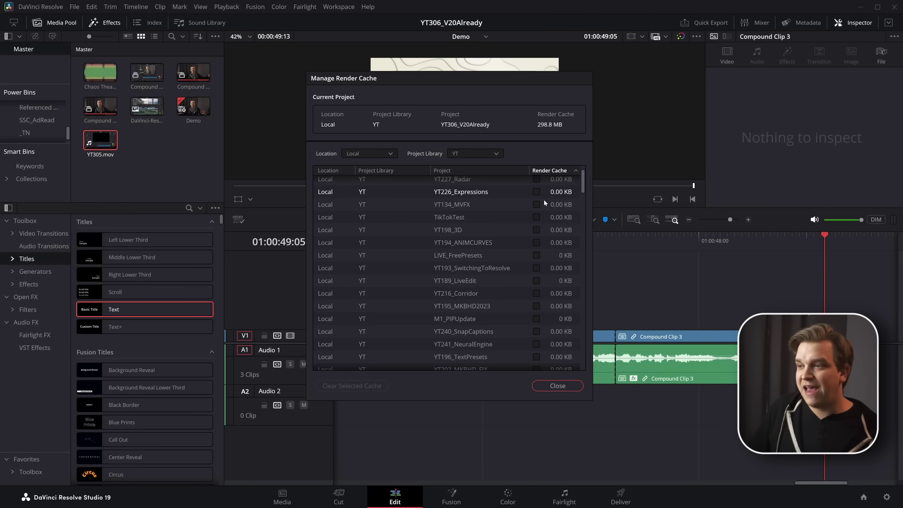
click(551, 172)
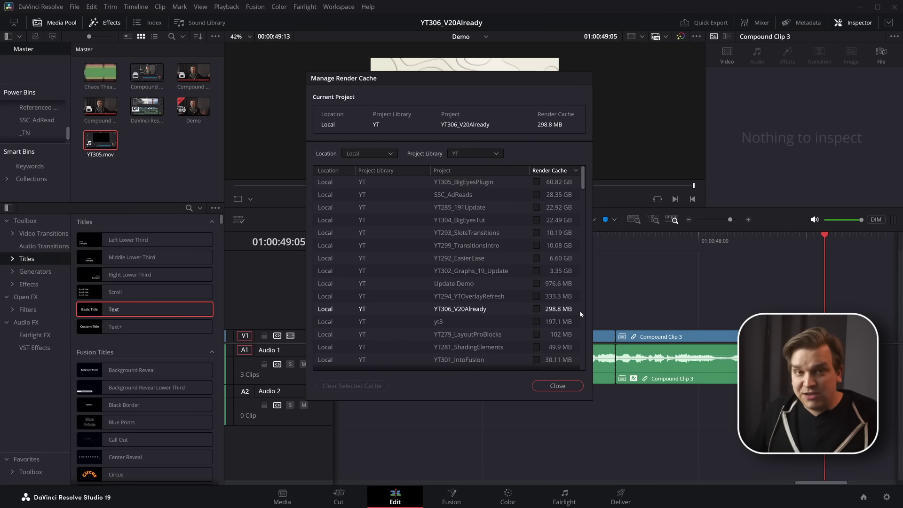
- Clear the cache of YT305_BigEyesPlugin, SSC_AdReads, YT285_191Update, YT304_BigEyesTut and YT293_SlotsTransitions
click(536, 182)
click(536, 194)
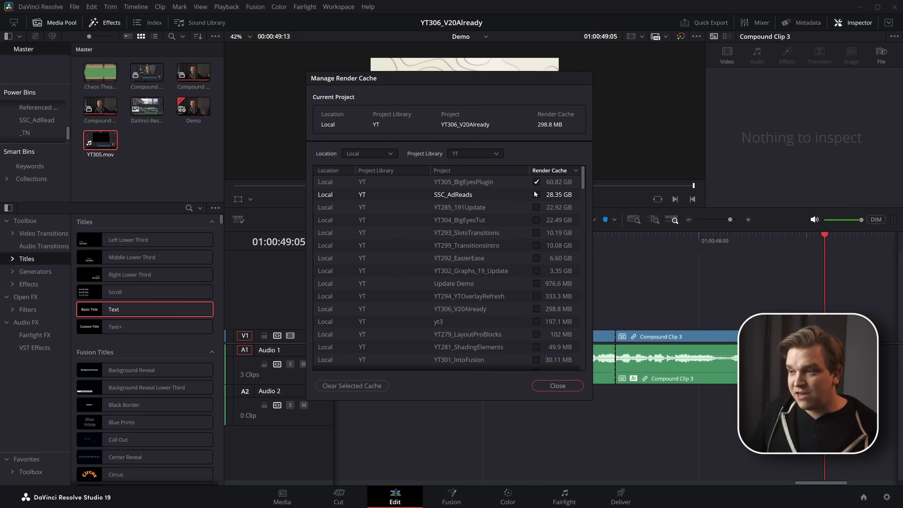
click(536, 207)
click(536, 220)
click(536, 232)
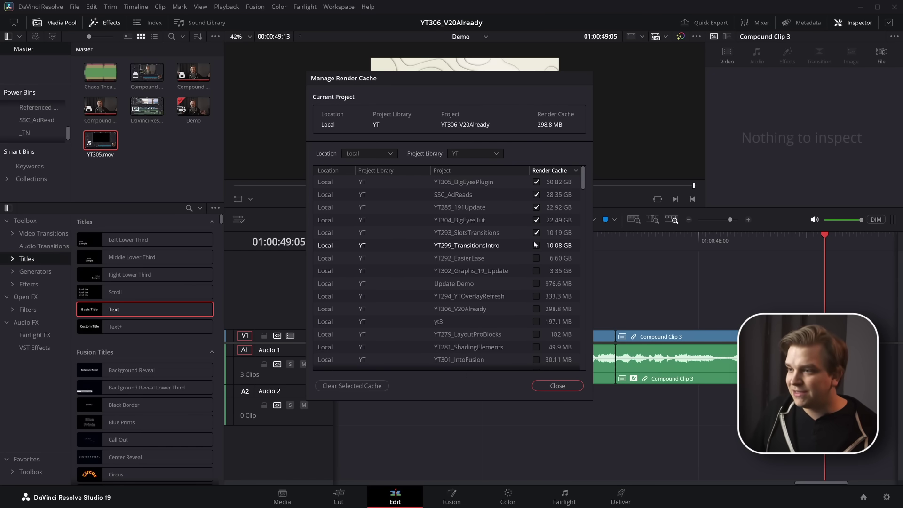
click(351, 386)
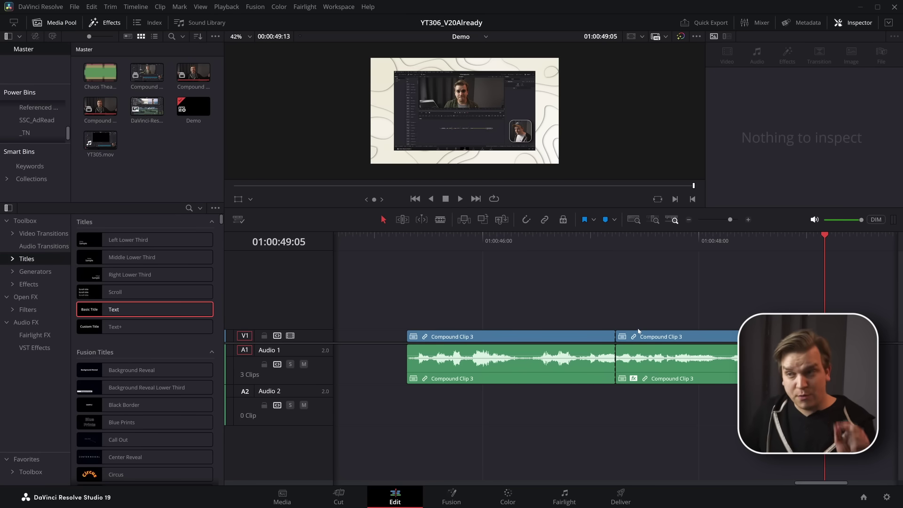
click(35, 10)
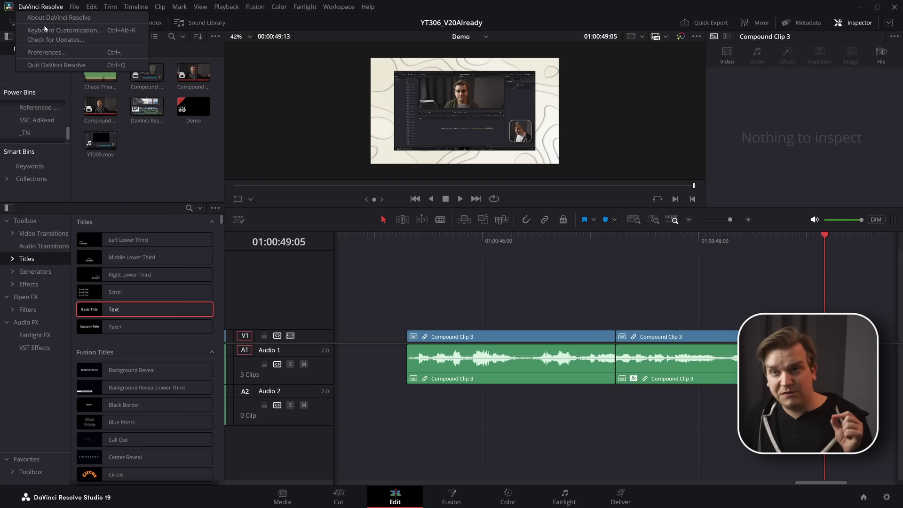
click(47, 53)
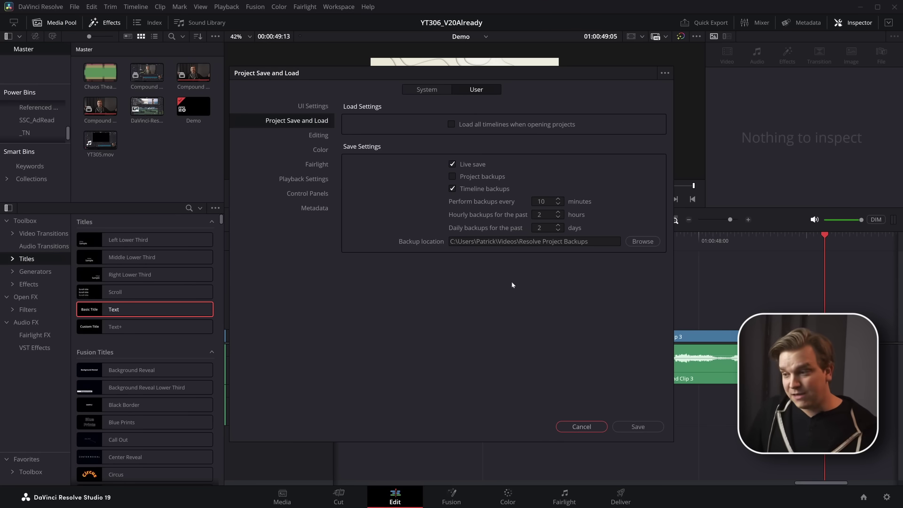
click(582, 427)
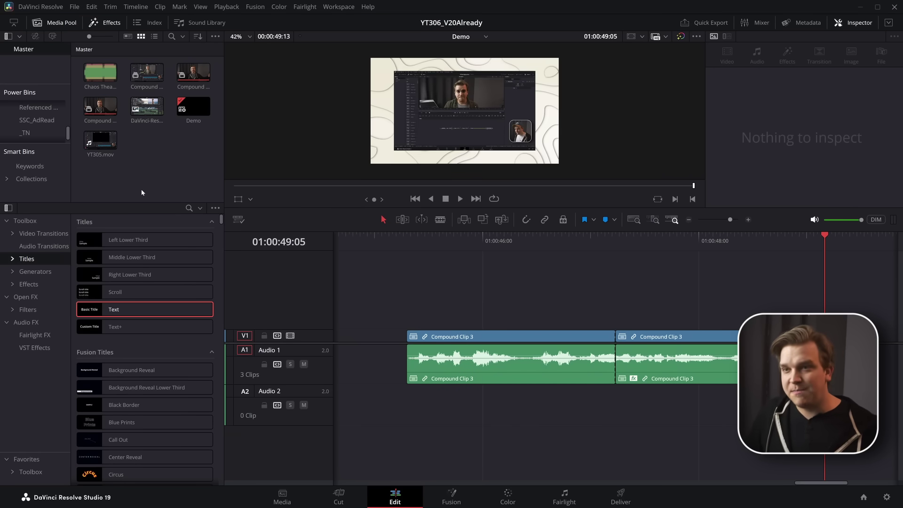
click(202, 84)
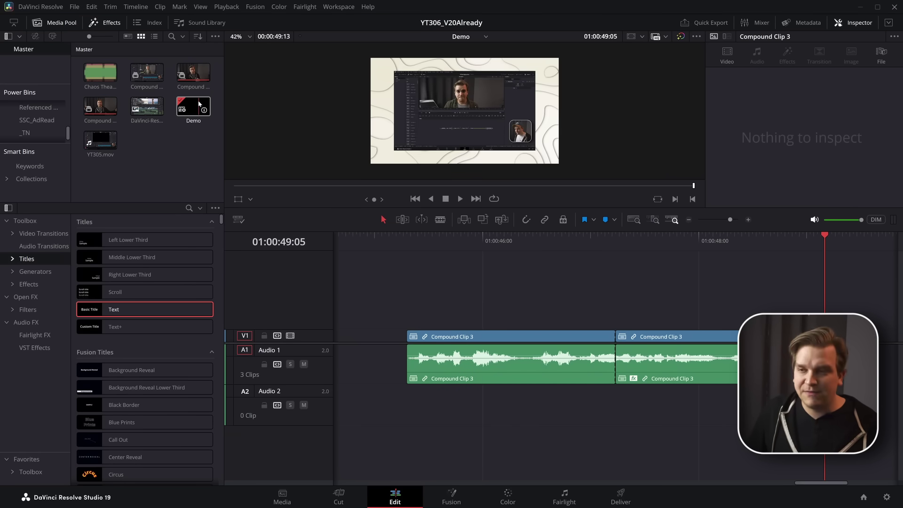
right_click(199, 104)
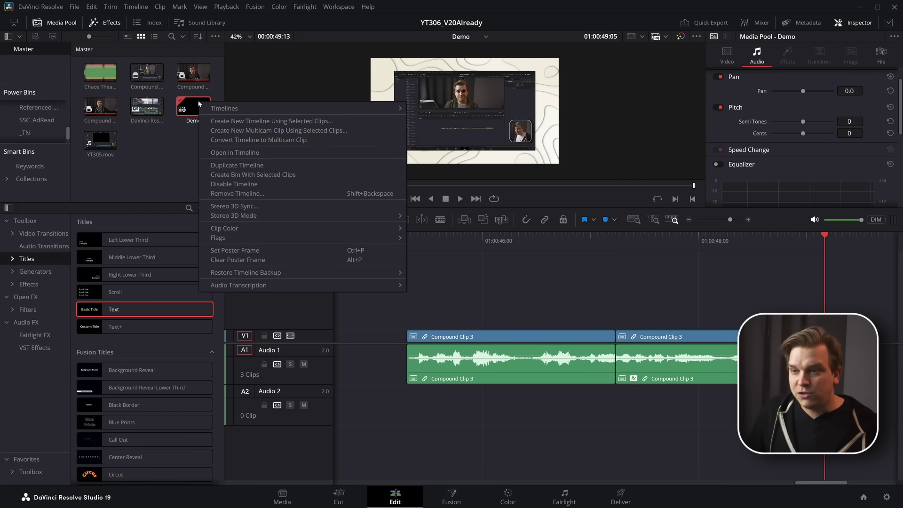
mouse_move(257, 275)
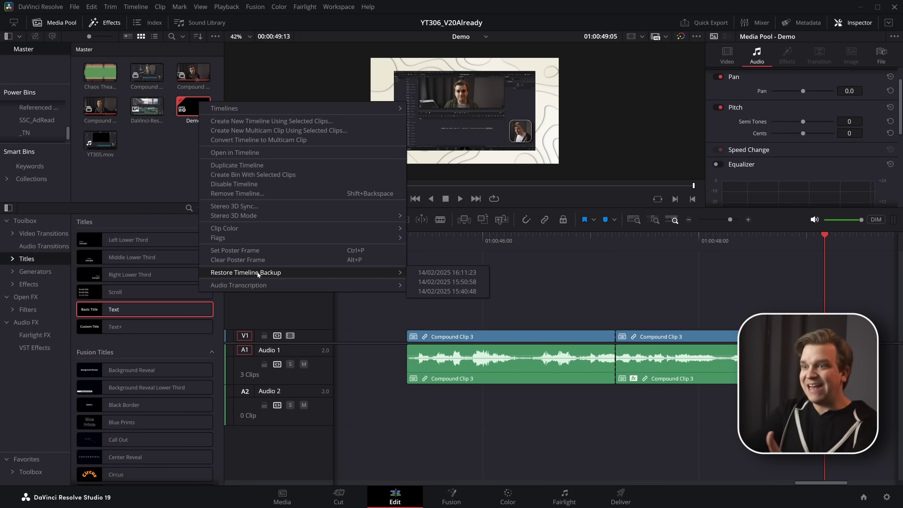
click(213, 162)
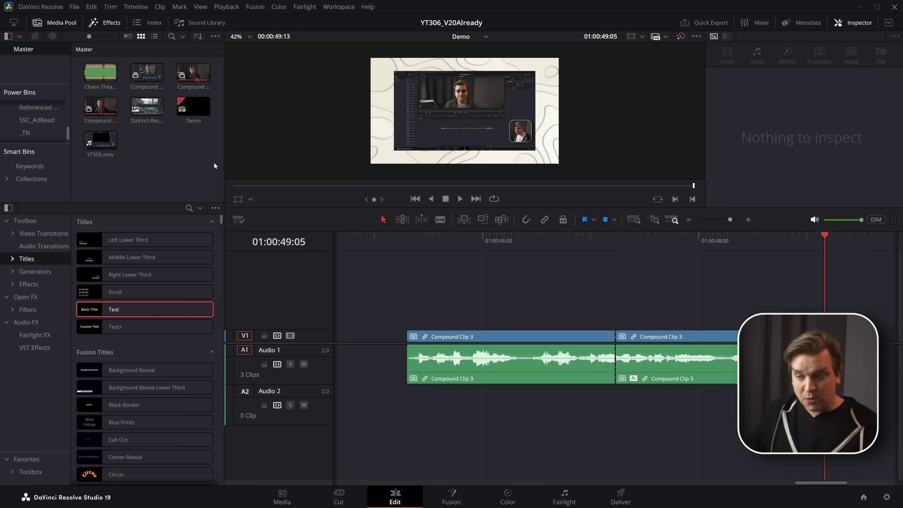
- View the Project Save and Load preferences and close them without saving
click(40, 6)
click(42, 33)
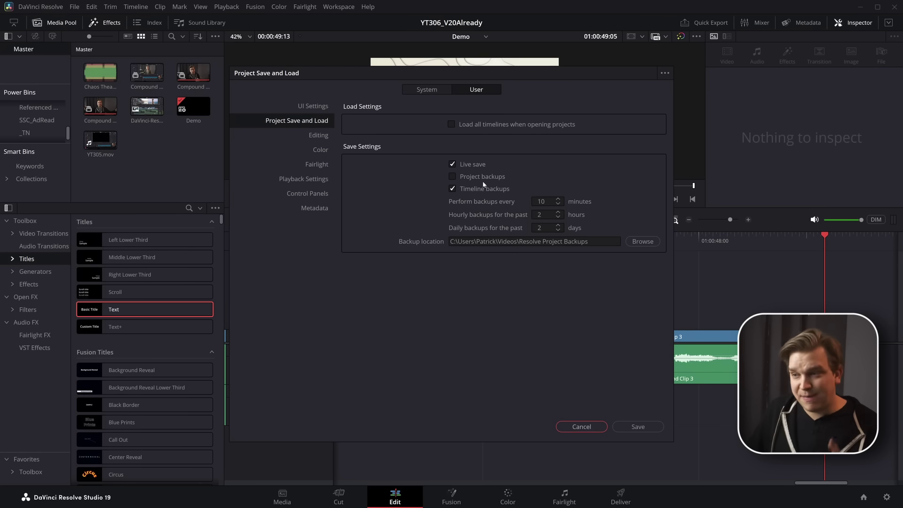
click(571, 429)
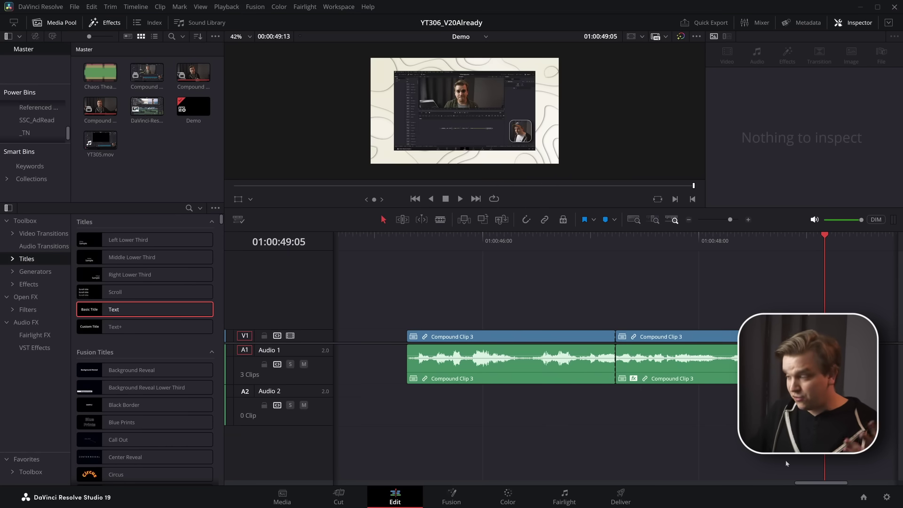
- Open the Project Backups list for the YT306_V20Already project in the Project Manager
click(863, 497)
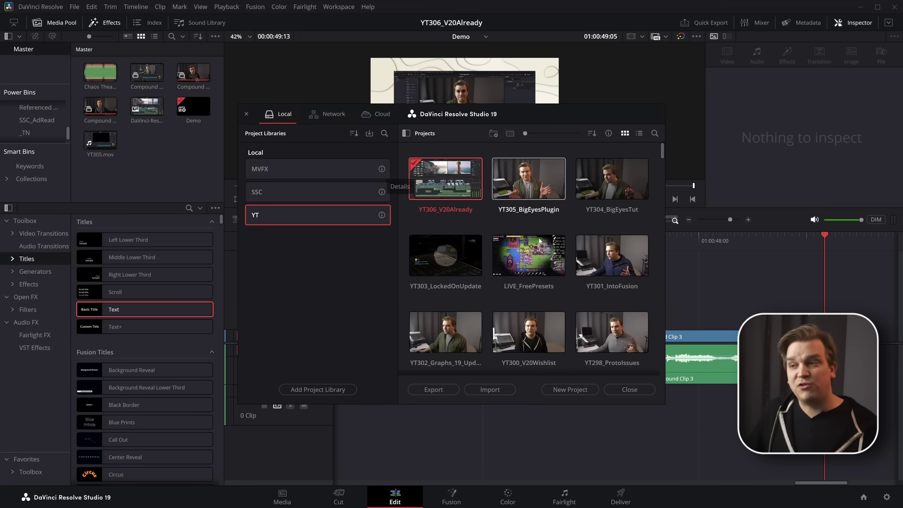
right_click(444, 181)
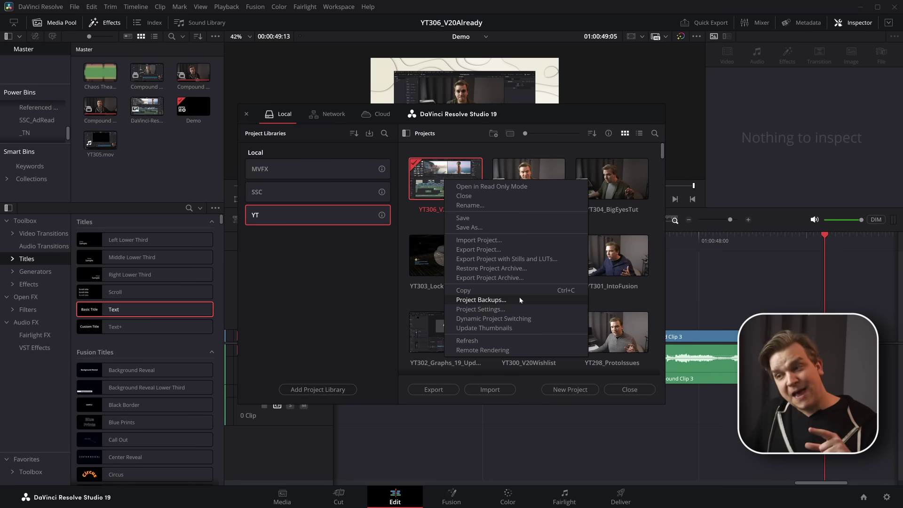
key(Escape)
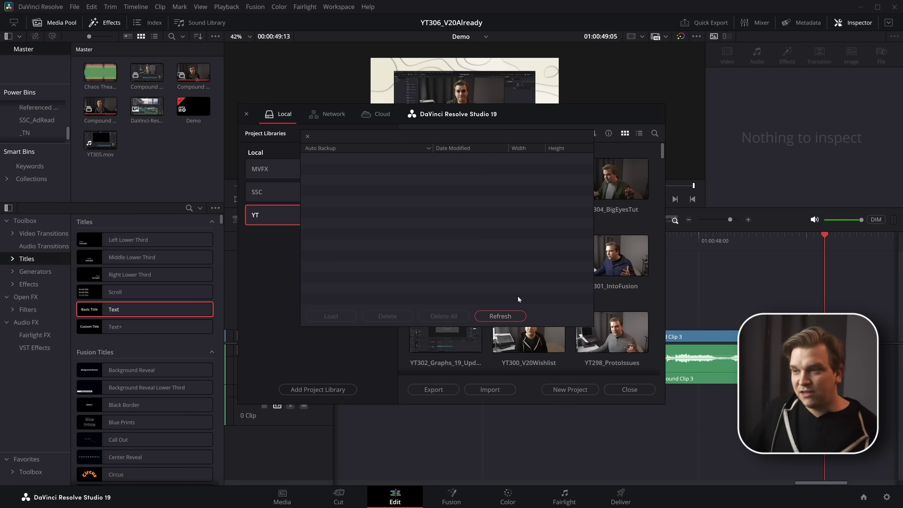
drag(357, 139, 357, 150)
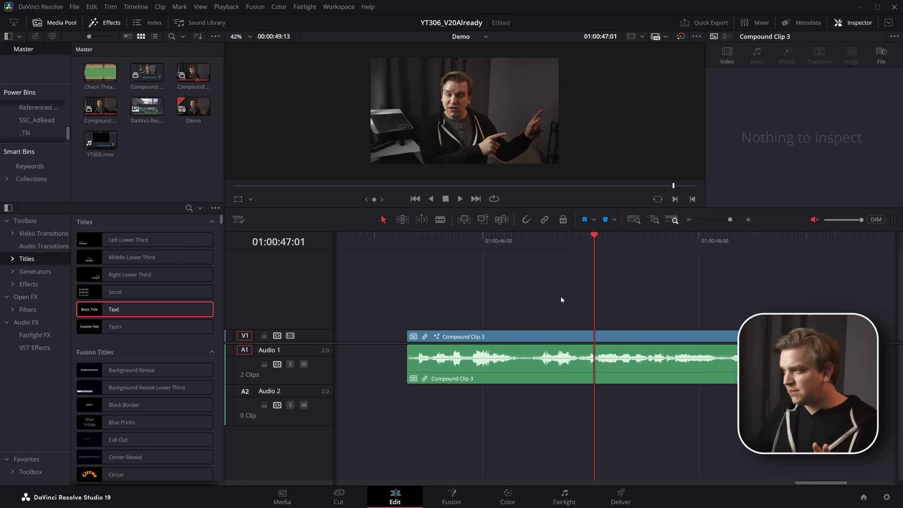
- On the Fusion page, enlarge the node graph and add a Merge node
click(451, 497)
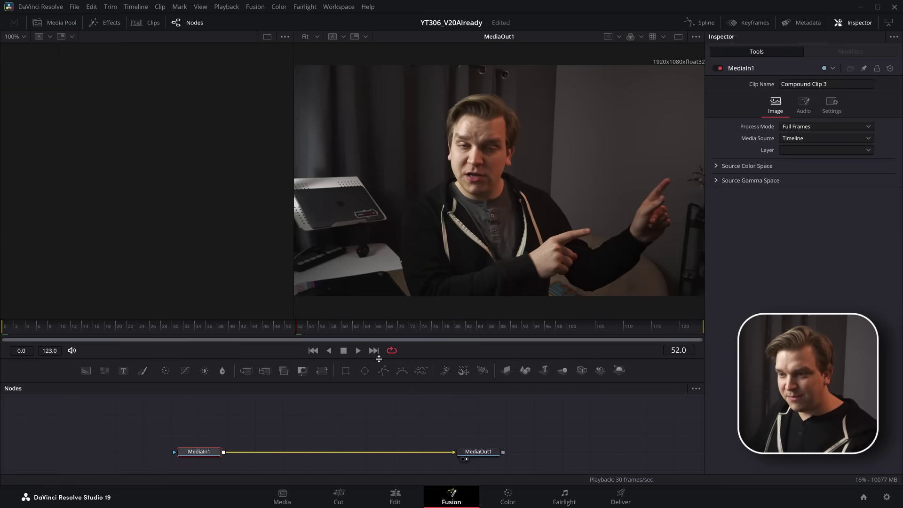
drag(381, 359, 371, 261)
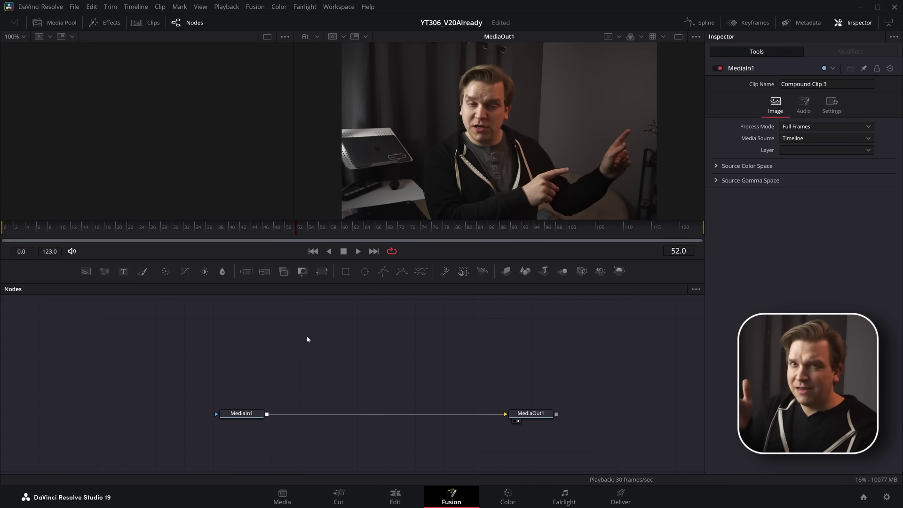
key(shift+space)
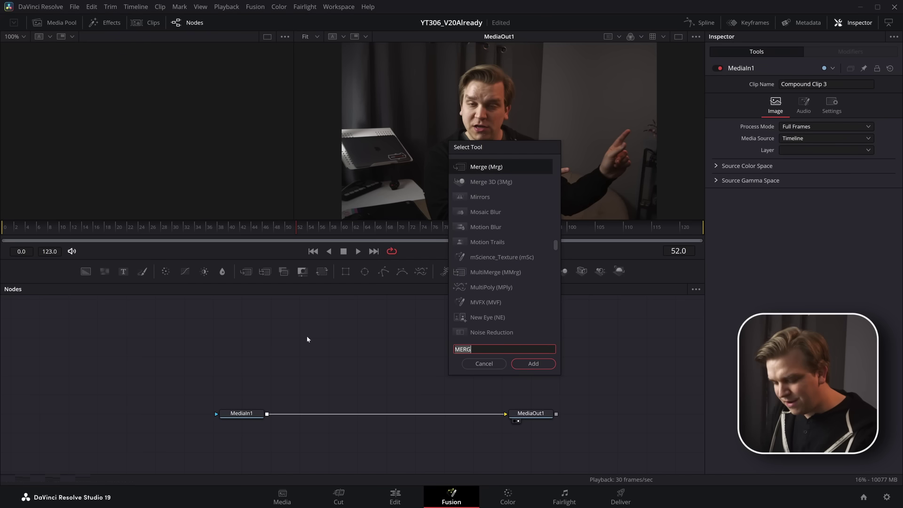
text(merge)
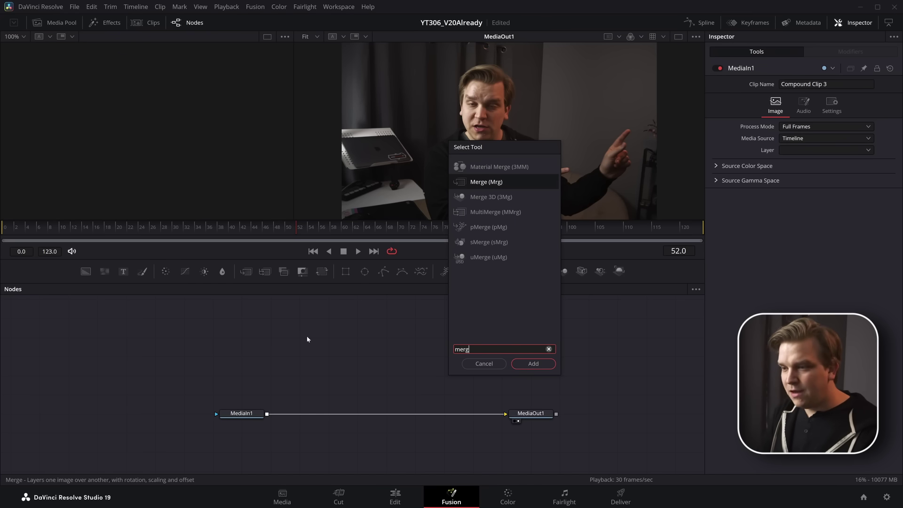
key(Return)
drag(309, 339, 368, 359)
scroll(289, 319, up, 2)
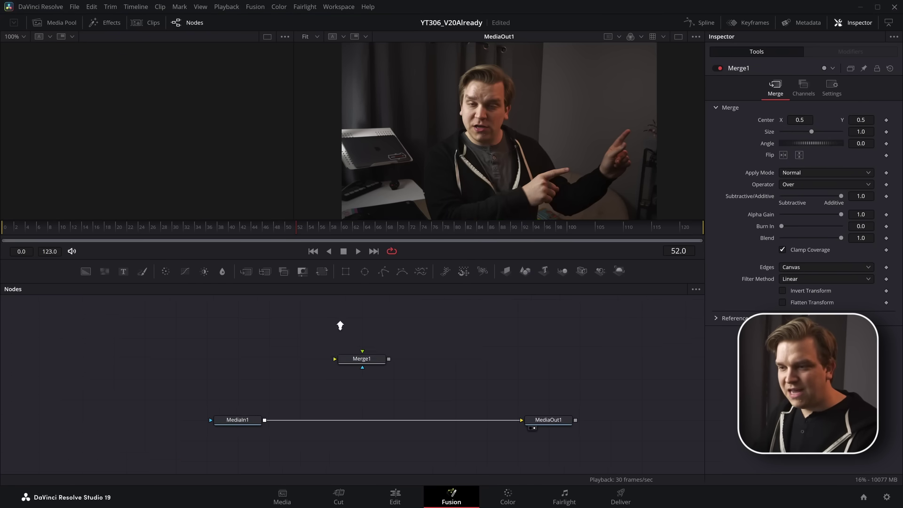
- Add a Background node and connect Background1 to Merge1's background input
key(shift+space)
text(bg)
key(Return)
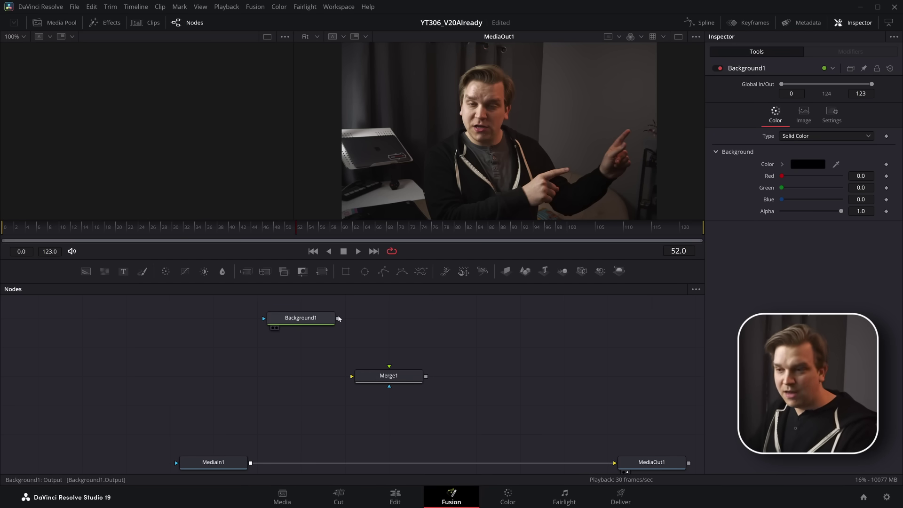
drag(338, 318, 379, 352)
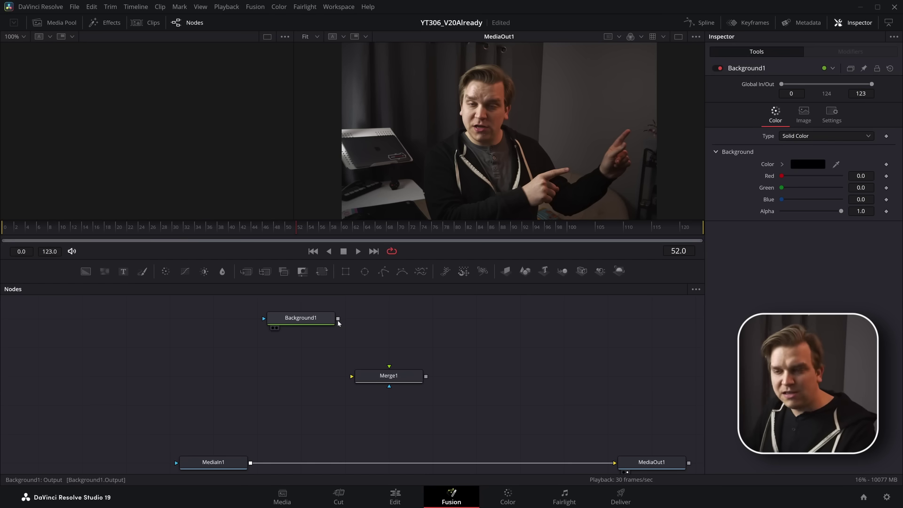
drag(338, 319, 374, 327)
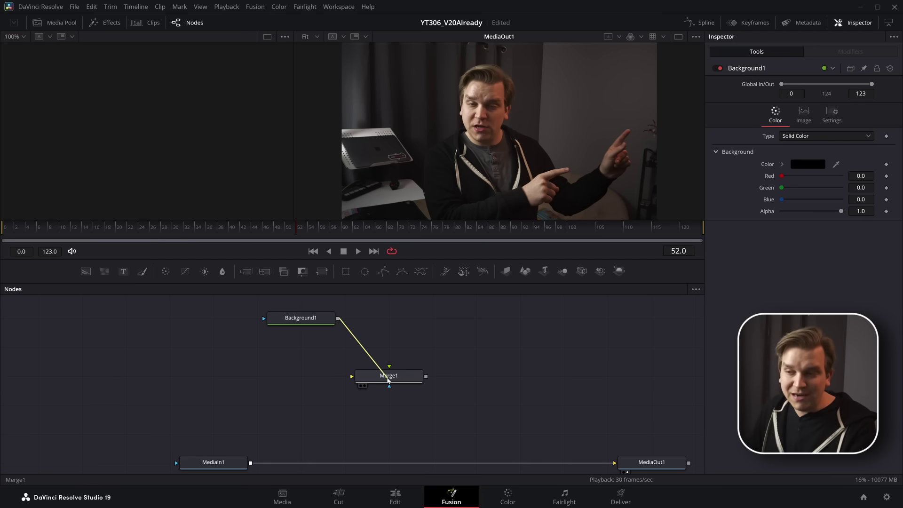
drag(388, 379, 388, 379)
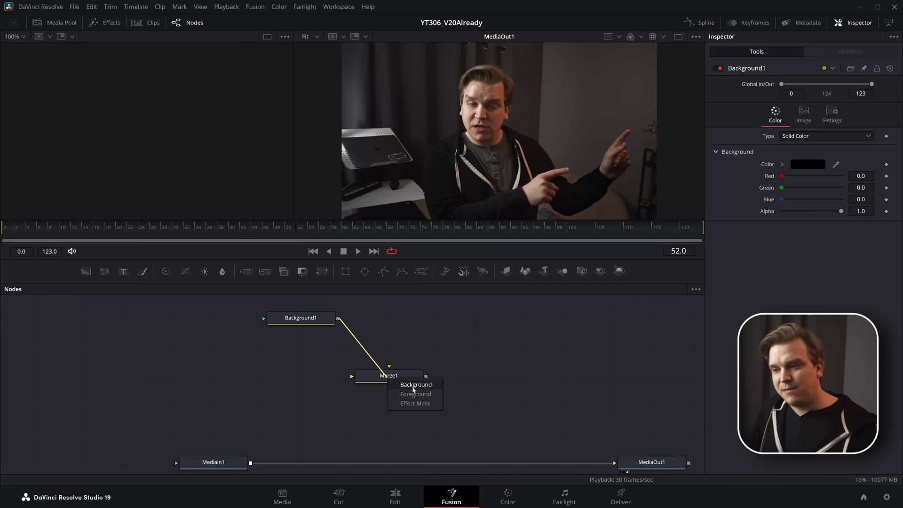
click(415, 385)
- Add a red Background2 and connect it as Merge1's foreground
key(ctrl+v)
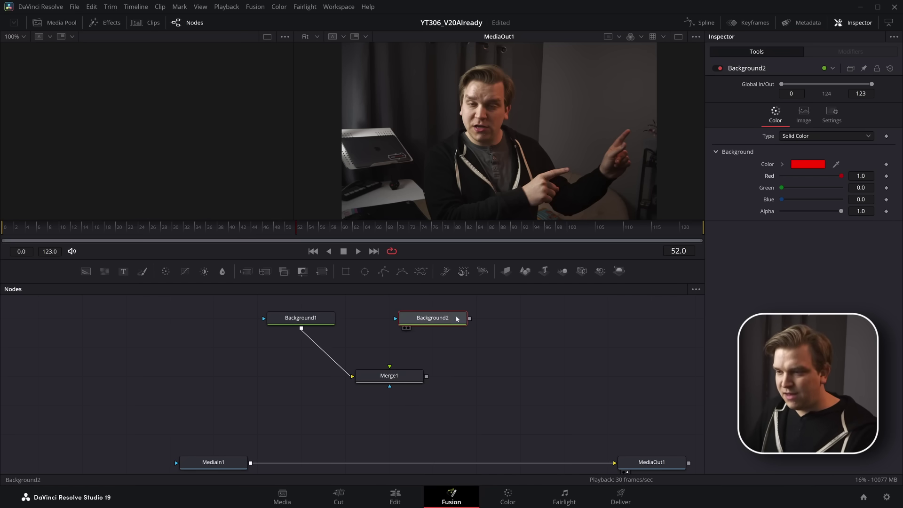
drag(456, 318, 399, 378)
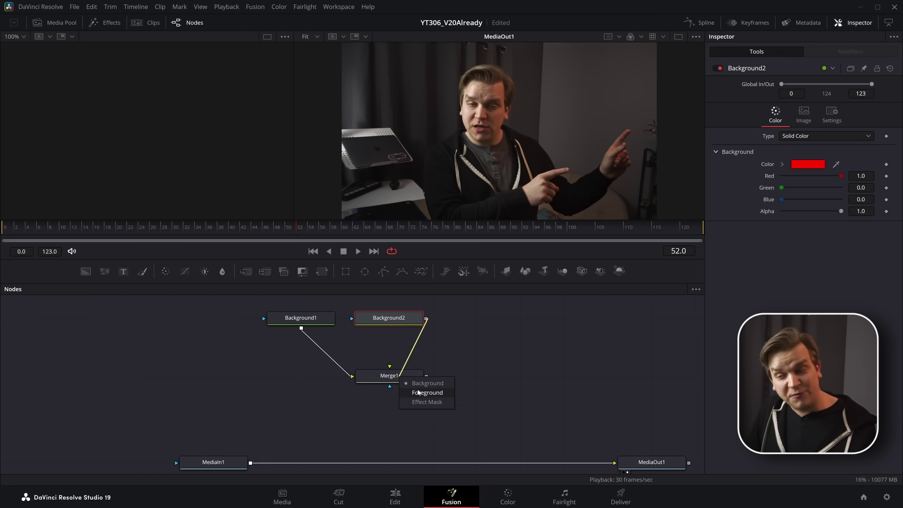
click(420, 392)
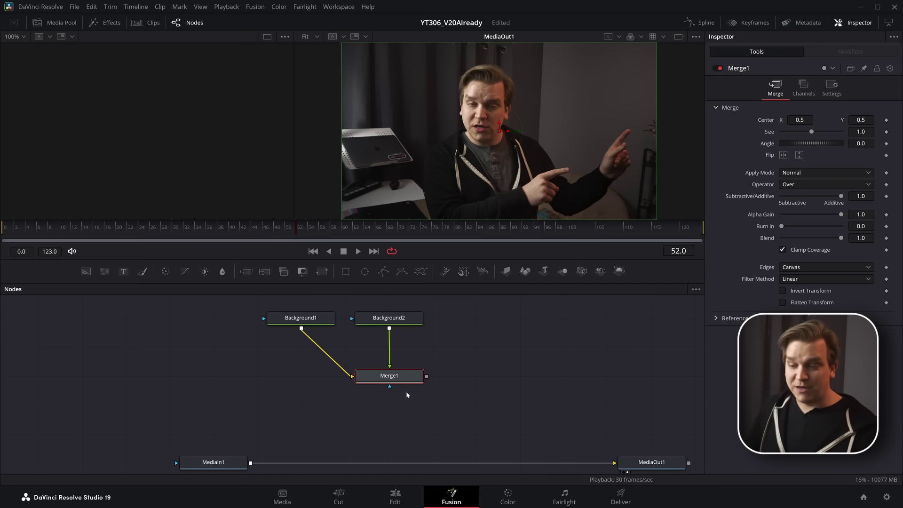
click(155, 372)
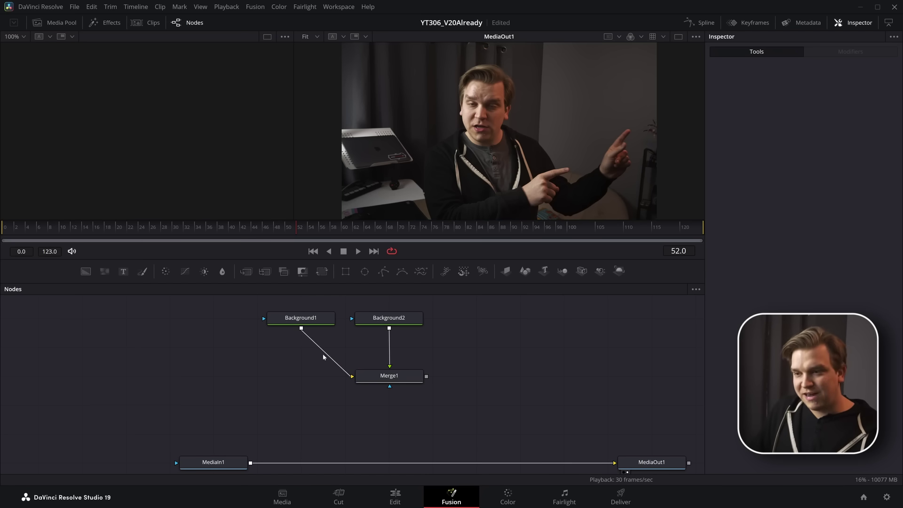
- Insert a PipeRouter point on the Background1-to-Merge1 connection in Fusion
alt+click(325, 354)
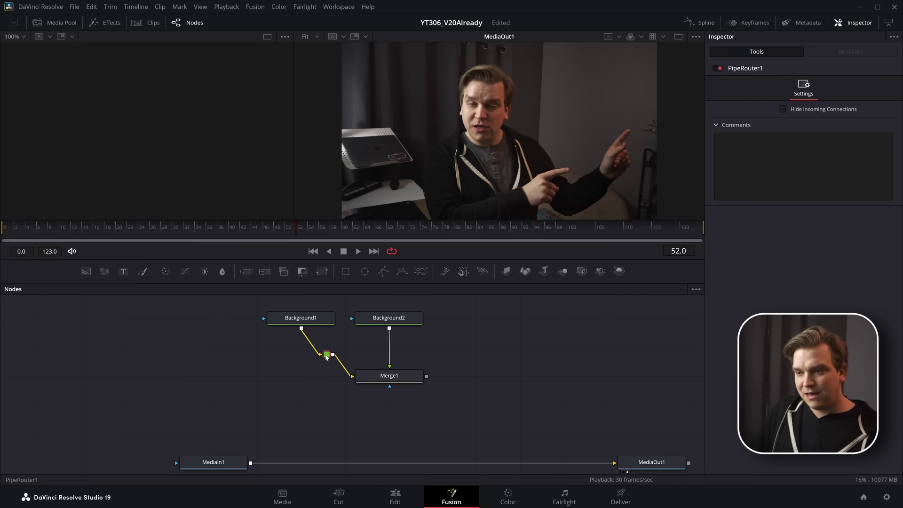
scroll(351, 362, up, 1)
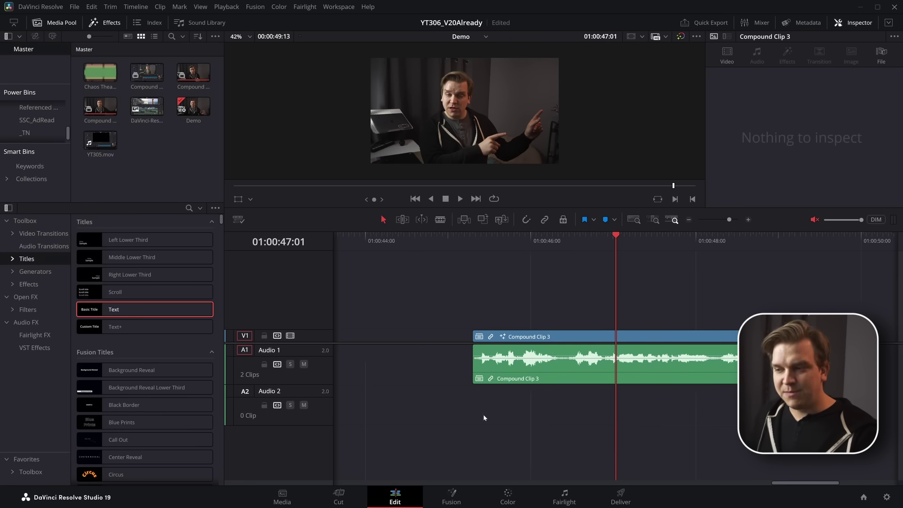
- Clear the Demo timeline by deleting all the old Compound Clip 3 clips
drag(483, 390, 611, 291)
drag(609, 379, 694, 380)
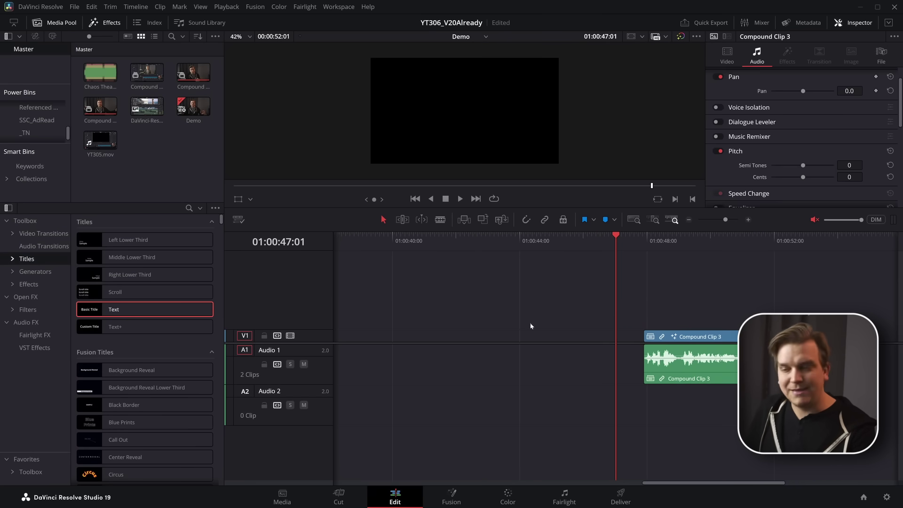
click(456, 308)
scroll(455, 308, down, 5)
drag(604, 308, 355, 420)
key(Delete)
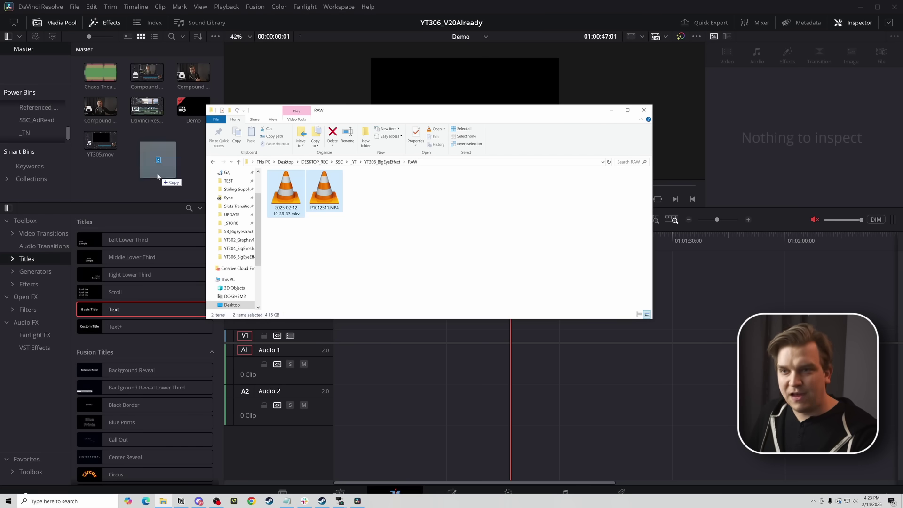
drag(155, 159, 147, 184)
click(139, 191)
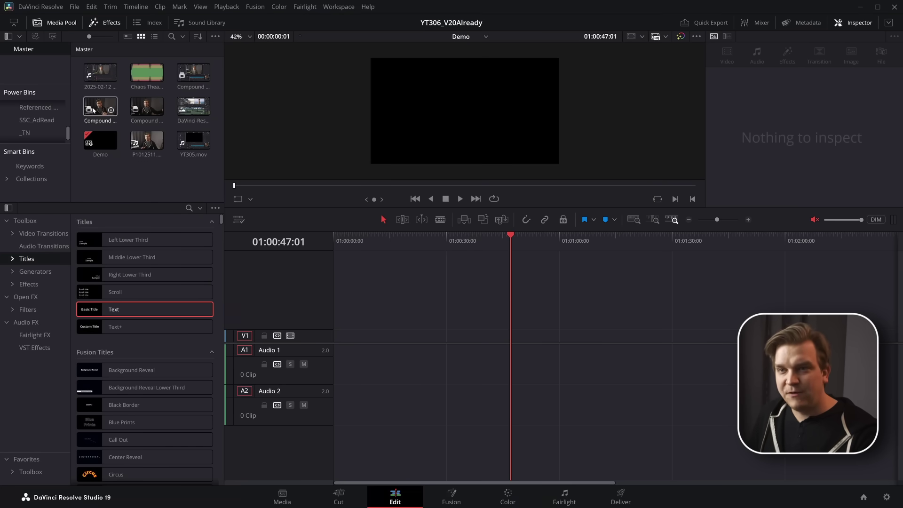
drag(101, 75, 331, 338)
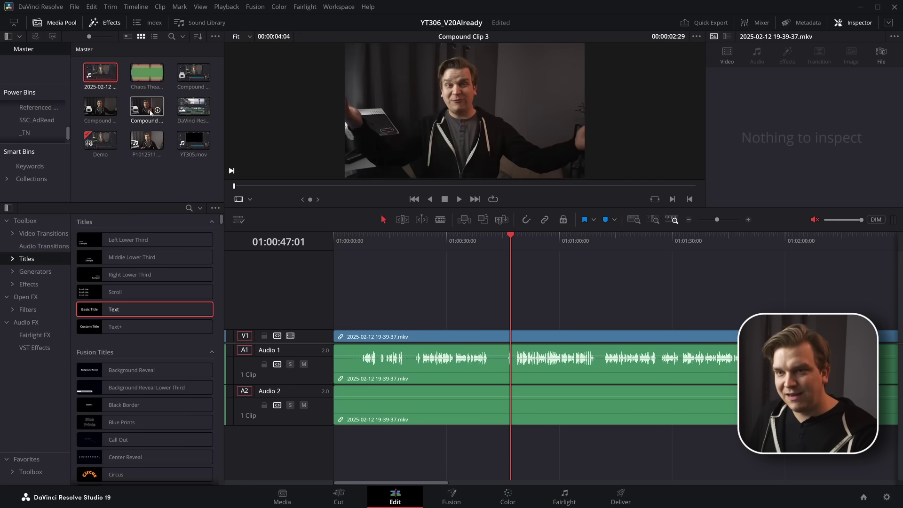
- Place P1012511.MP4 on V2 and A2, then select all four timeline clips
drag(147, 140, 376, 320)
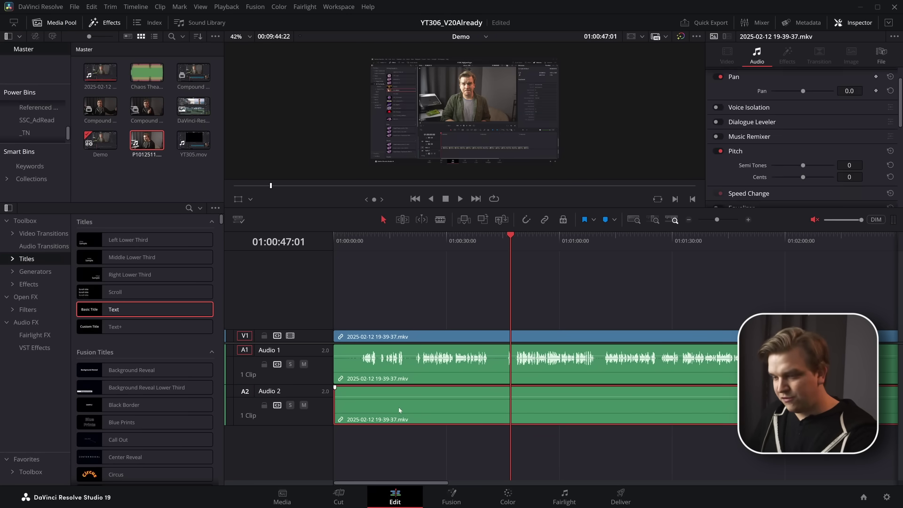
key(ctrl+z)
drag(162, 144, 371, 324)
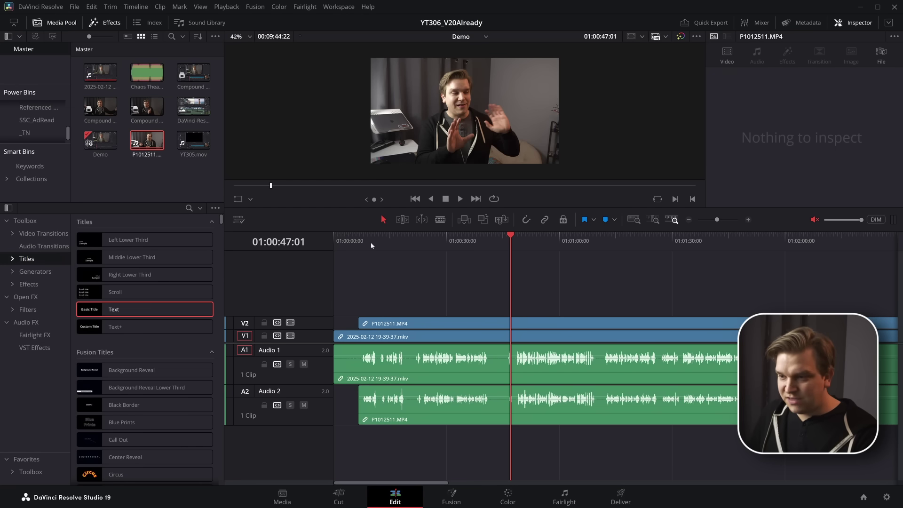
click(367, 240)
scroll(442, 298, up, 1)
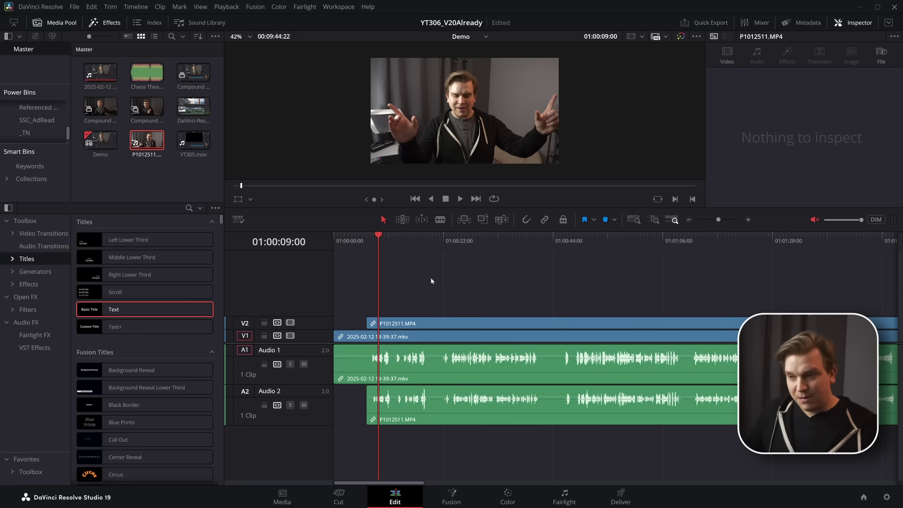
drag(514, 286, 332, 428)
- Auto-align the four selected clips by Waveform, using track 1 as the sync reference
right_click(434, 402)
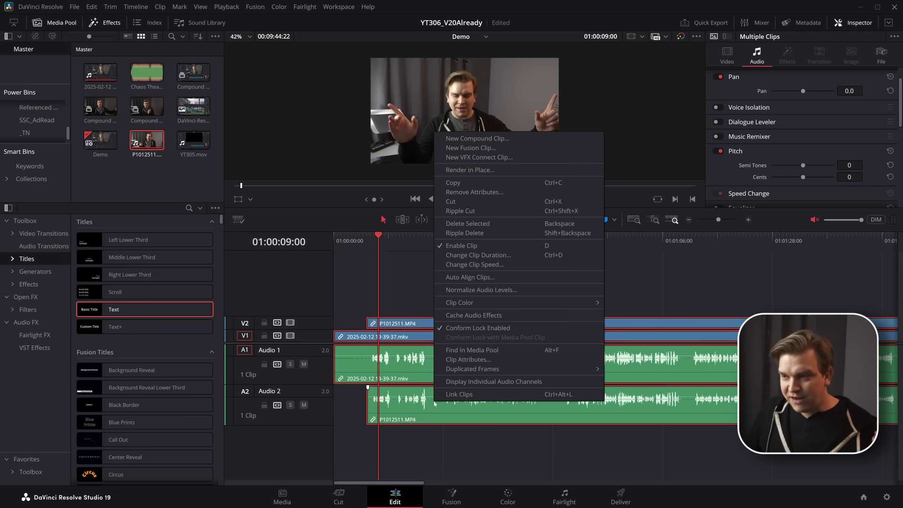
click(471, 277)
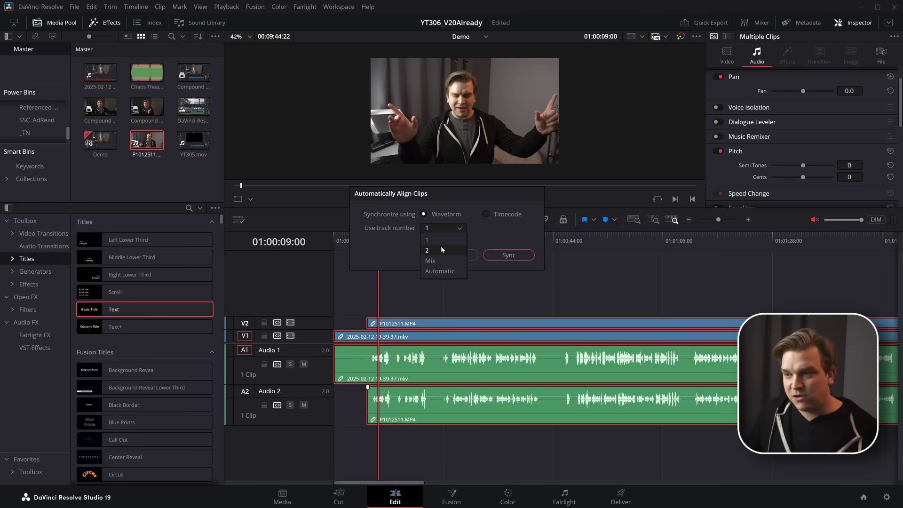
click(405, 235)
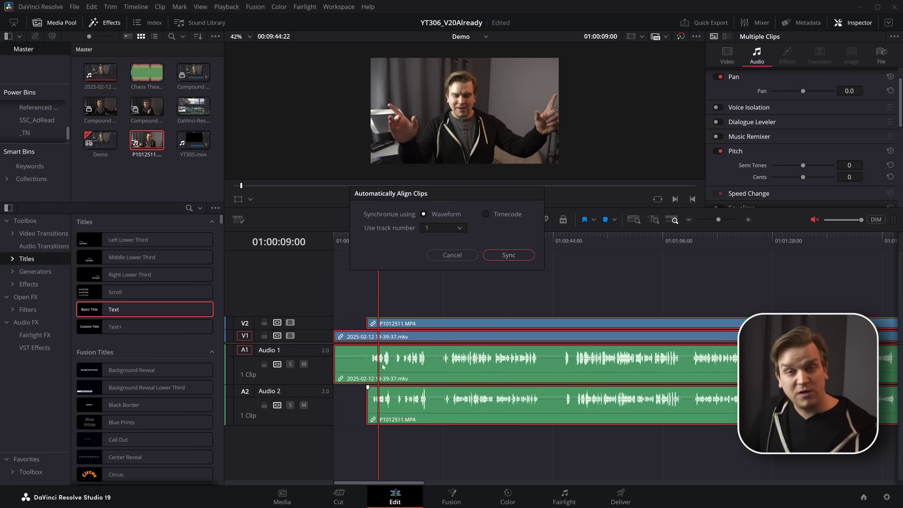
click(509, 255)
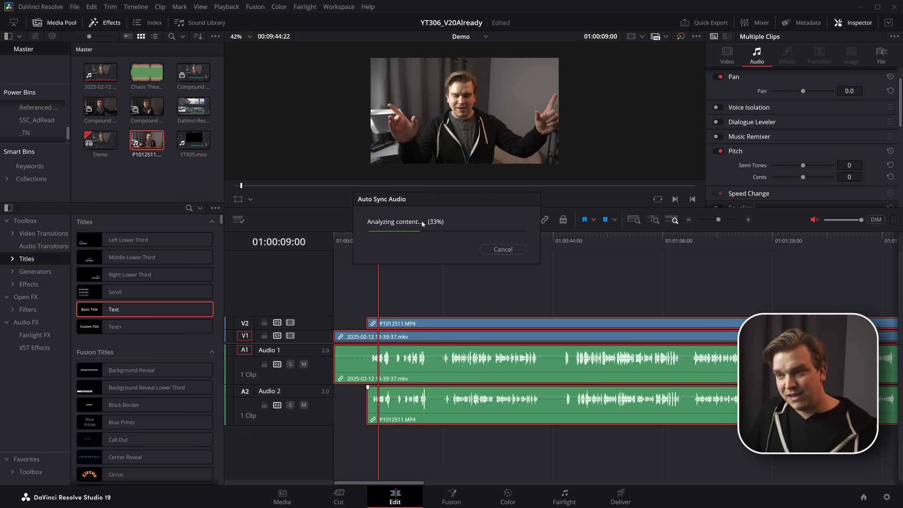